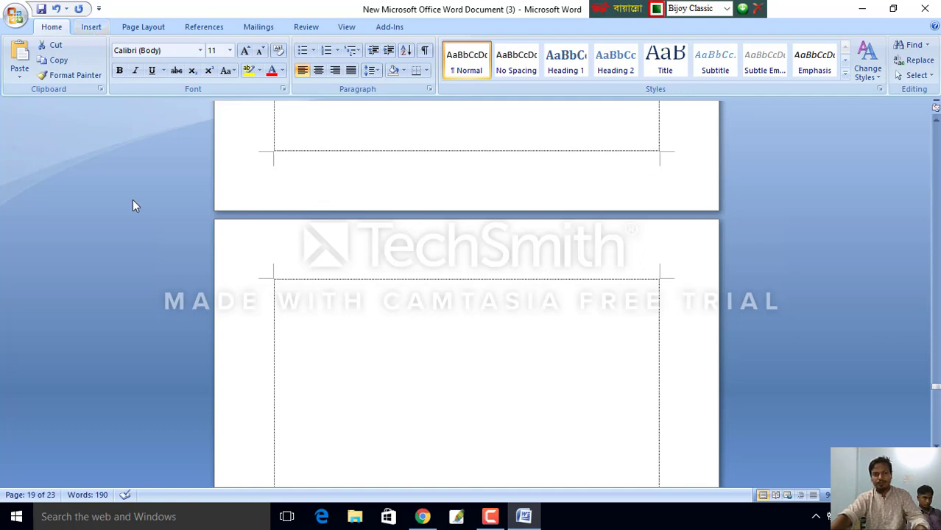
- Switch the ribbon to the Insert commands
left_click(91, 27)
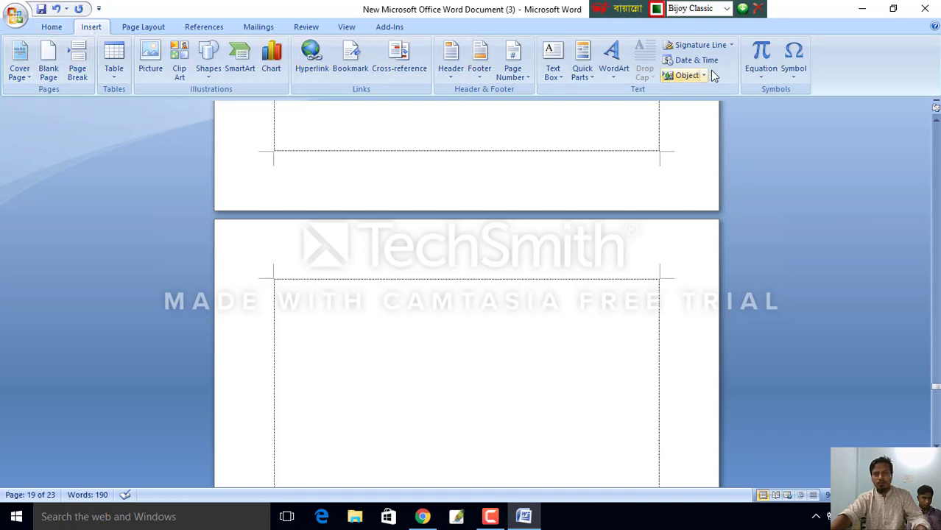
- Browse the Cover Page designs without choosing one, then add a blank page
left_click(20, 73)
scroll(122, 263, "down", 2)
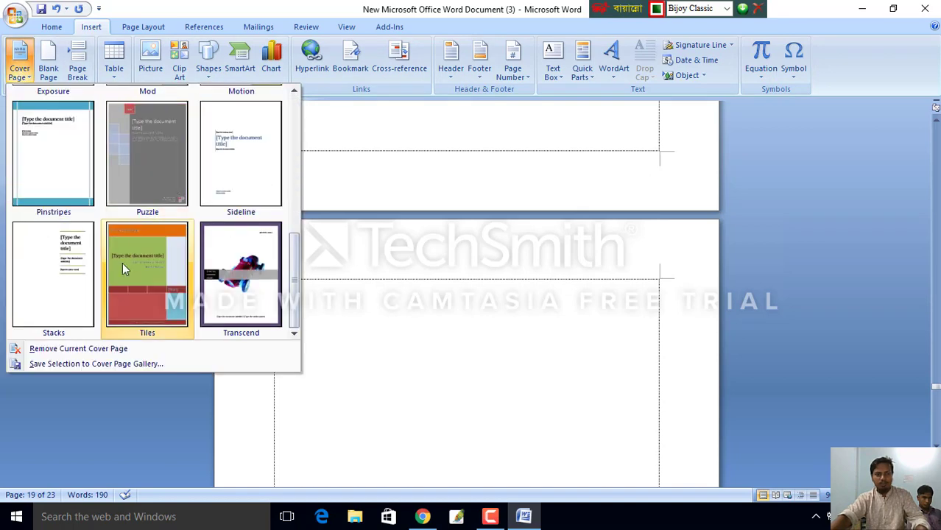
scroll(121, 263, "up", 2)
scroll(151, 266, "down", 3)
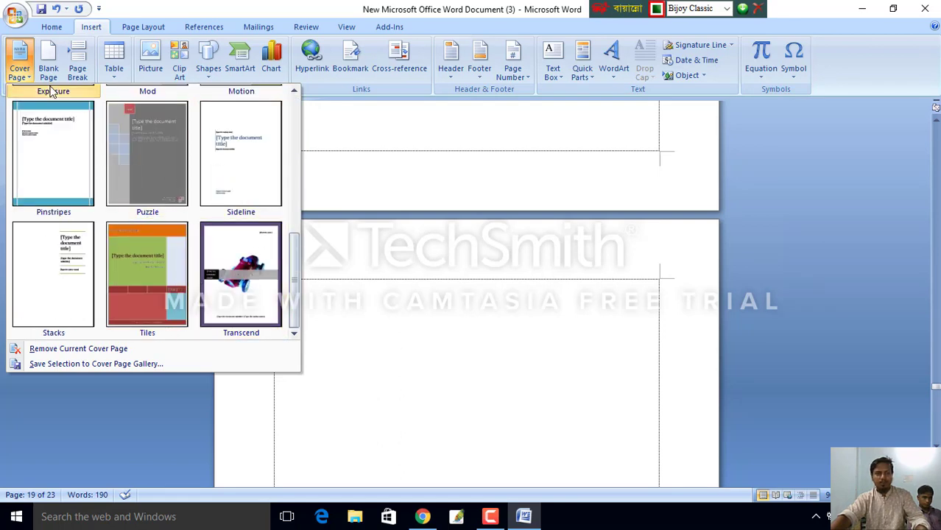
left_click(48, 59)
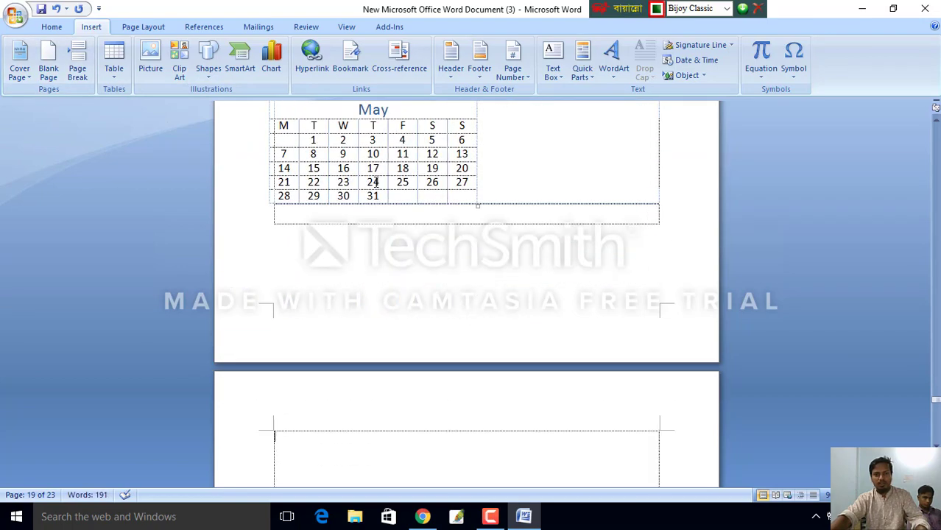
- Place the caret in the May calendar, then open and dismiss the Cover Page gallery
left_click(374, 212)
scroll(364, 213, "up", 5)
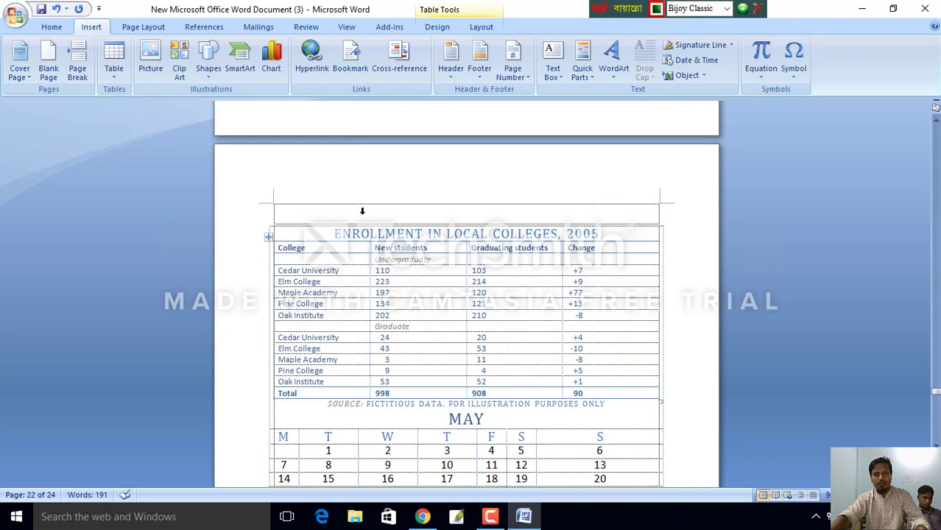
left_click(17, 57)
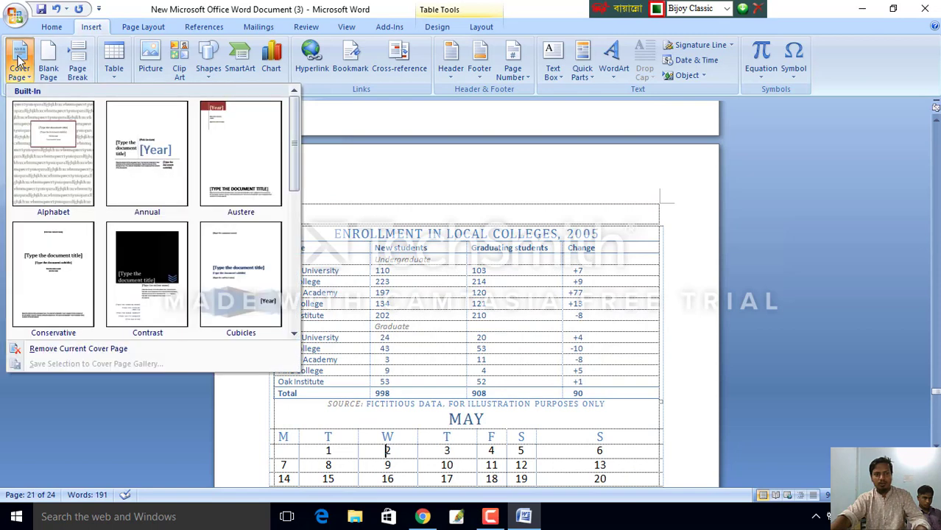
left_click(19, 59)
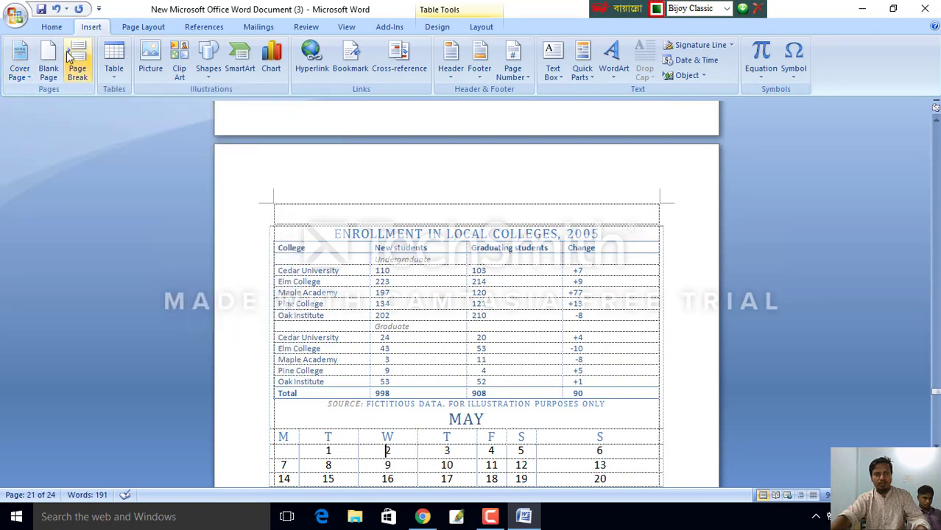
- Add a blank page before the enrollment table, then insert an empty 10×8 table
left_click(47, 63)
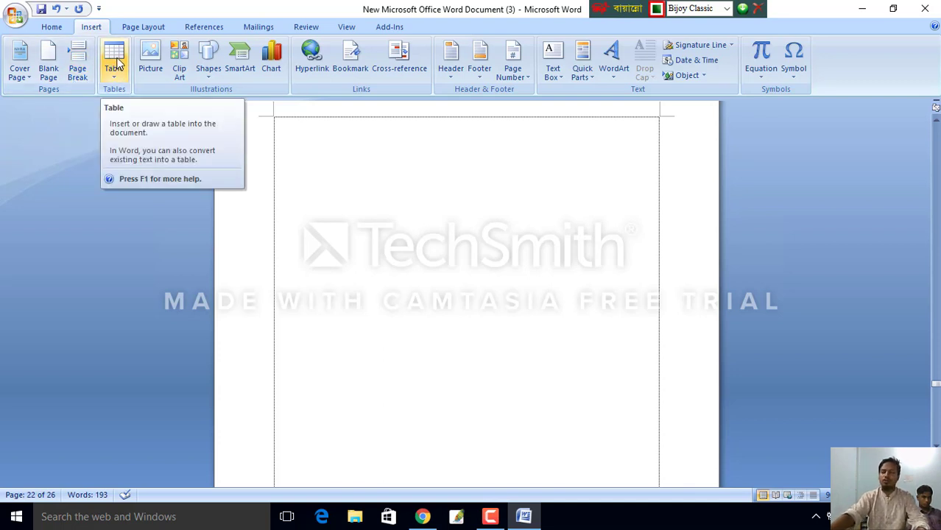
left_click(116, 63)
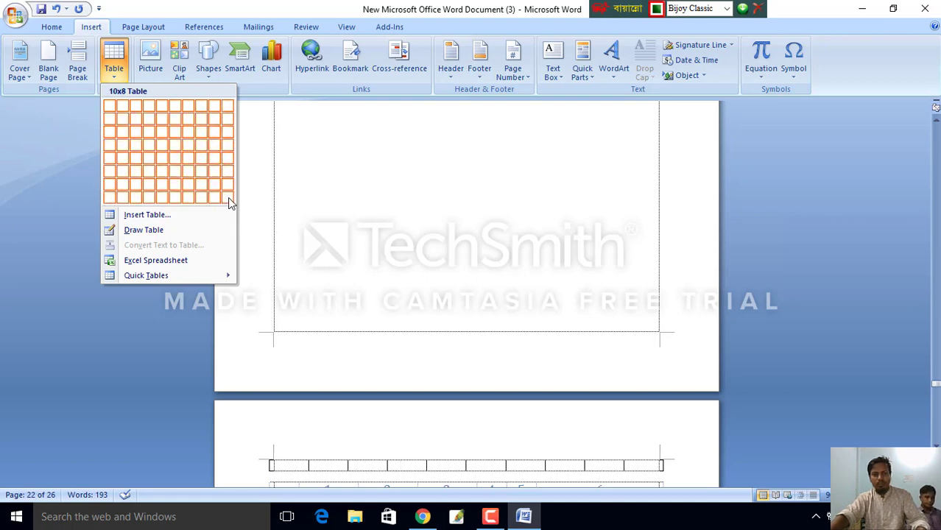
left_click(228, 197)
scroll(440, 380, "down", 3)
scroll(441, 380, "down", 5)
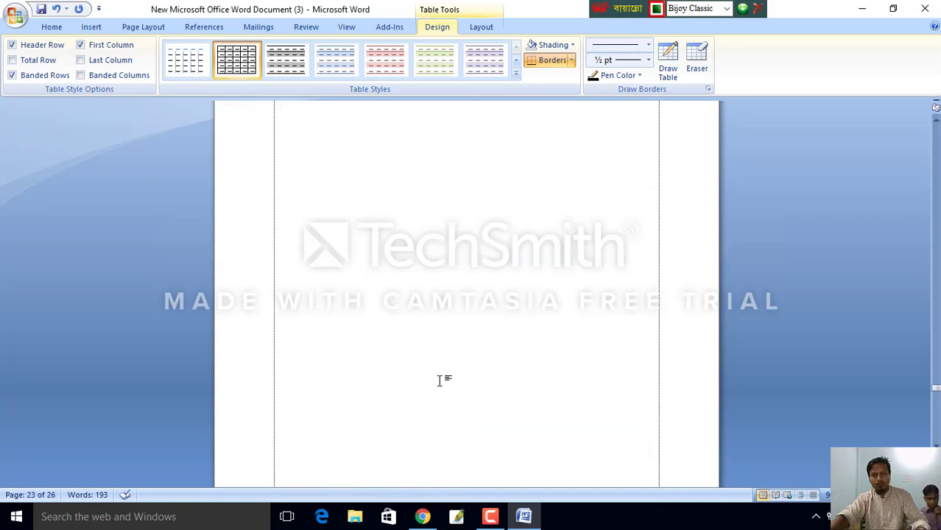
scroll(440, 380, "up", 5)
scroll(403, 363, "up", 5)
scroll(399, 361, "up", 5)
scroll(401, 392, "up", 5)
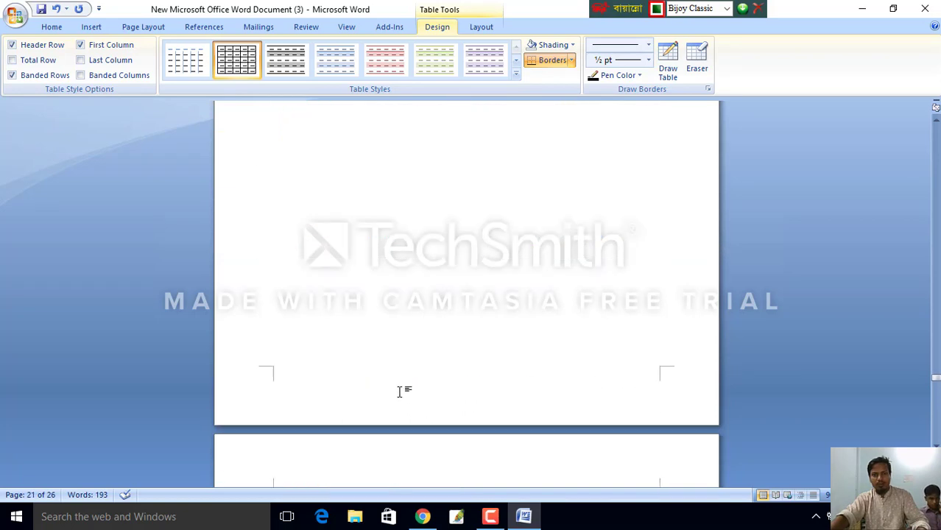
scroll(401, 392, "down", 5)
scroll(400, 392, "up", 4)
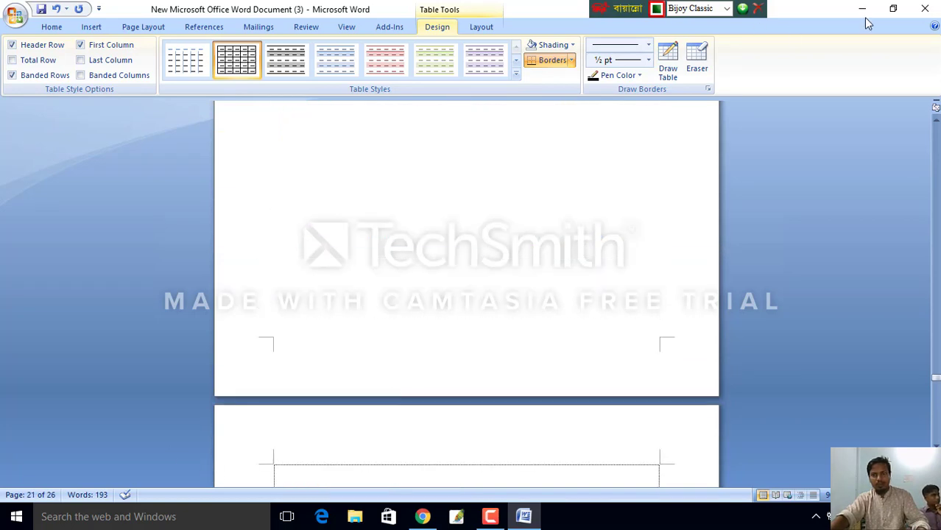
- Create a new Word document on the desktop with its default name and open it
left_click(861, 11)
right_click(338, 269)
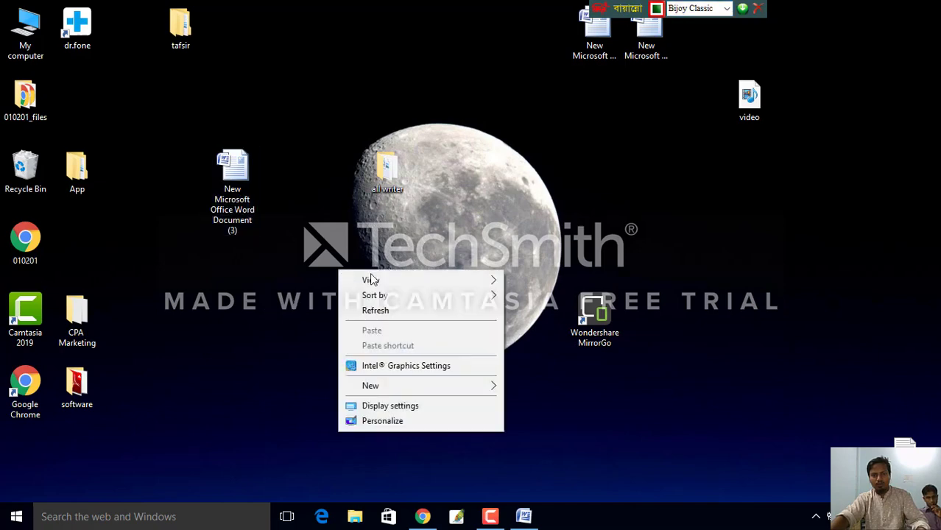
mouse_move(370, 386)
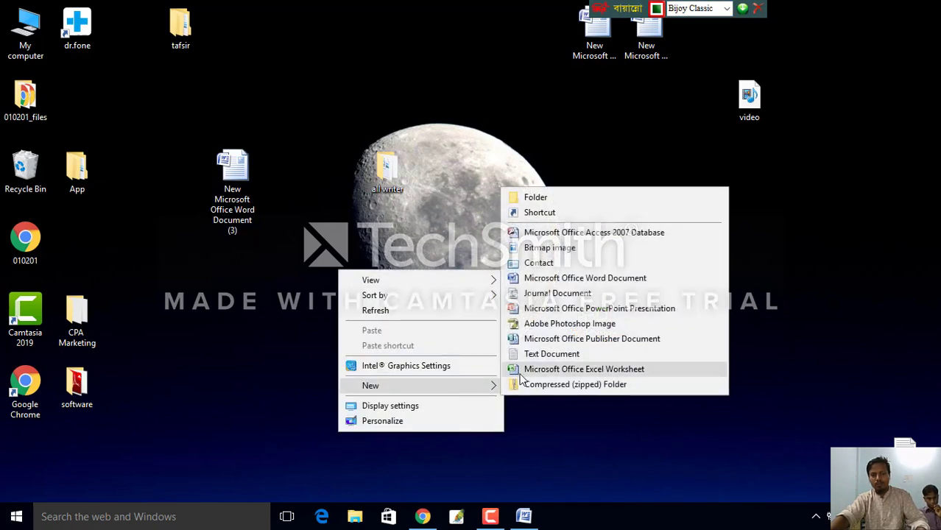
left_click(584, 279)
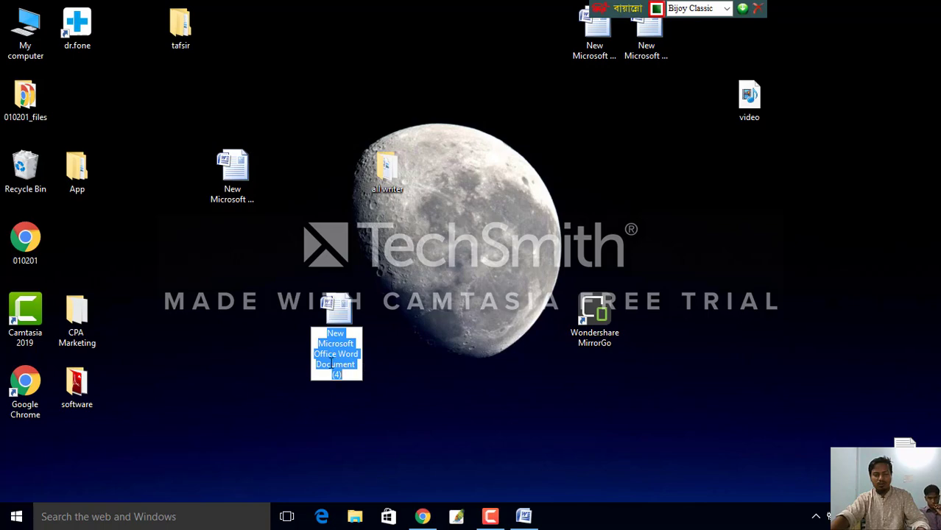
left_click(338, 328)
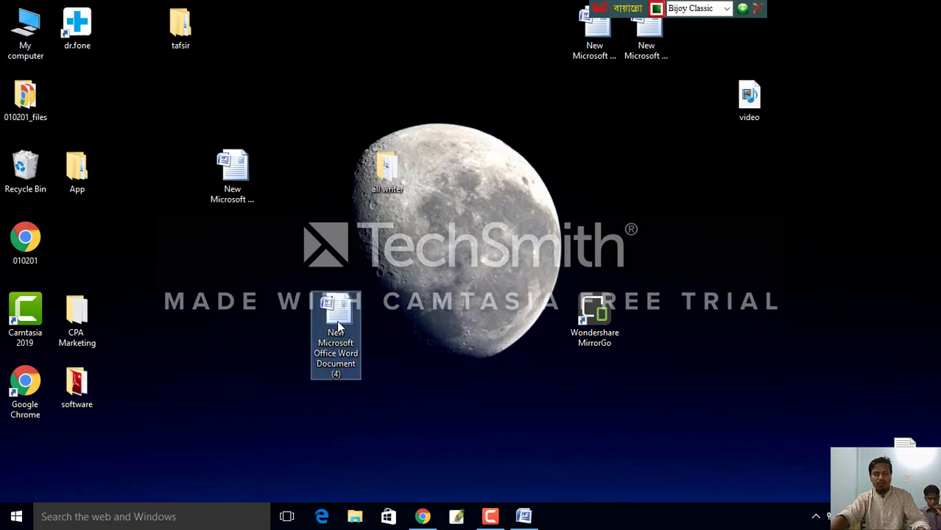
double_click(338, 328)
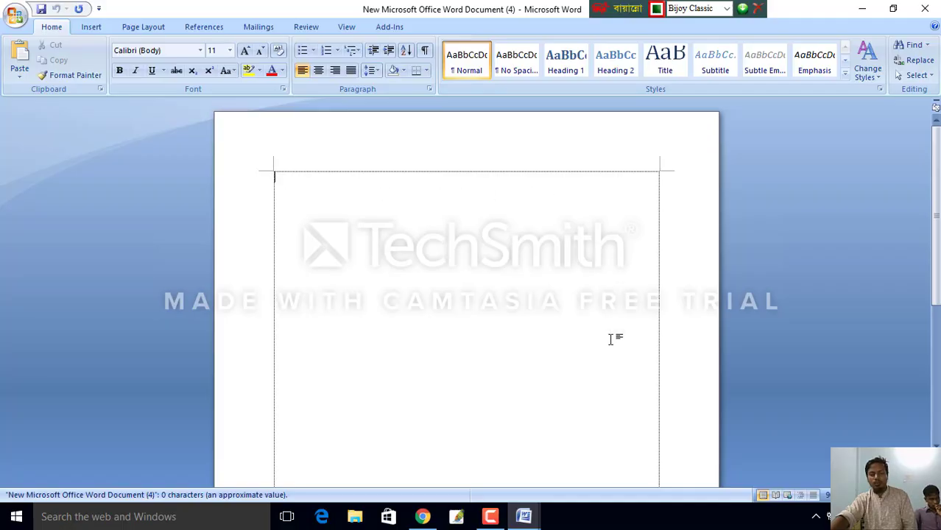
- Insert an empty 10×8 table into the new document
left_click(91, 27)
left_click(112, 59)
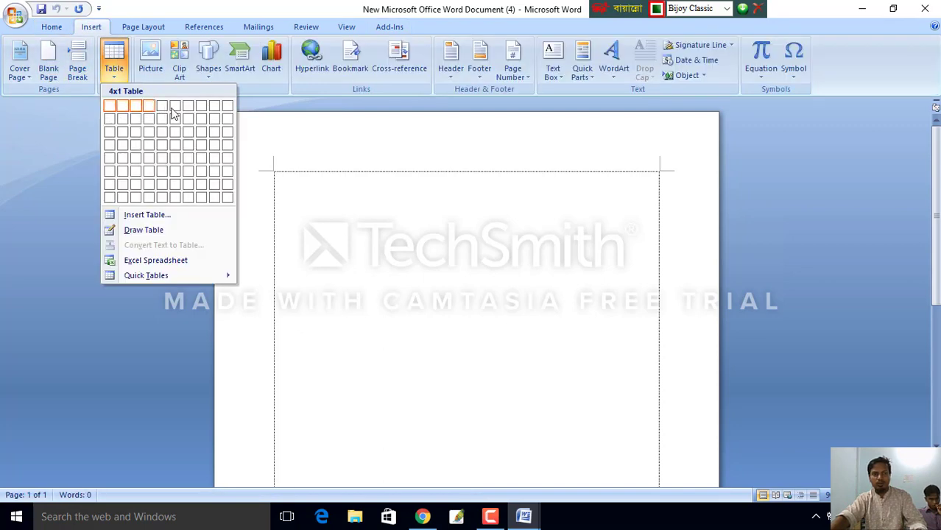
left_click(231, 198)
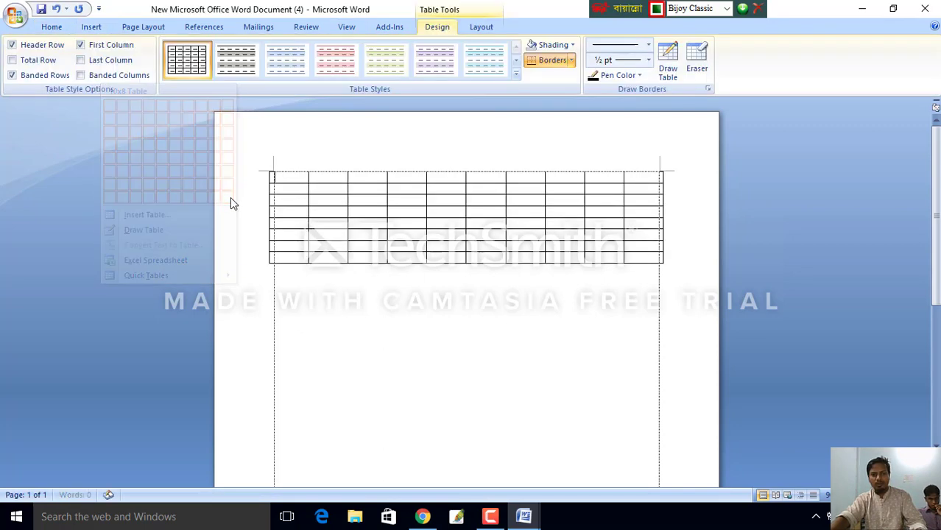
left_click(664, 265)
left_click(666, 265)
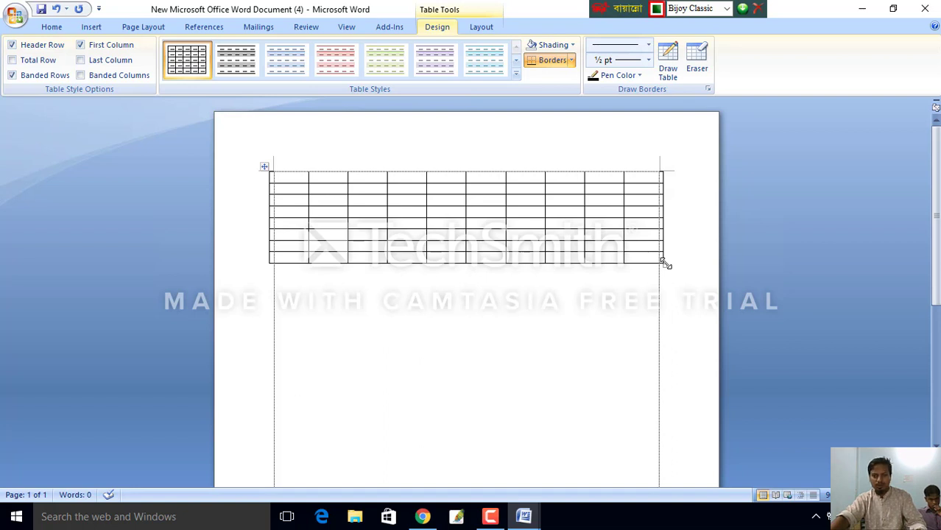
- Stretch the table down to fill the page, then shrink its height back
left_click_drag(665, 264, 654, 480)
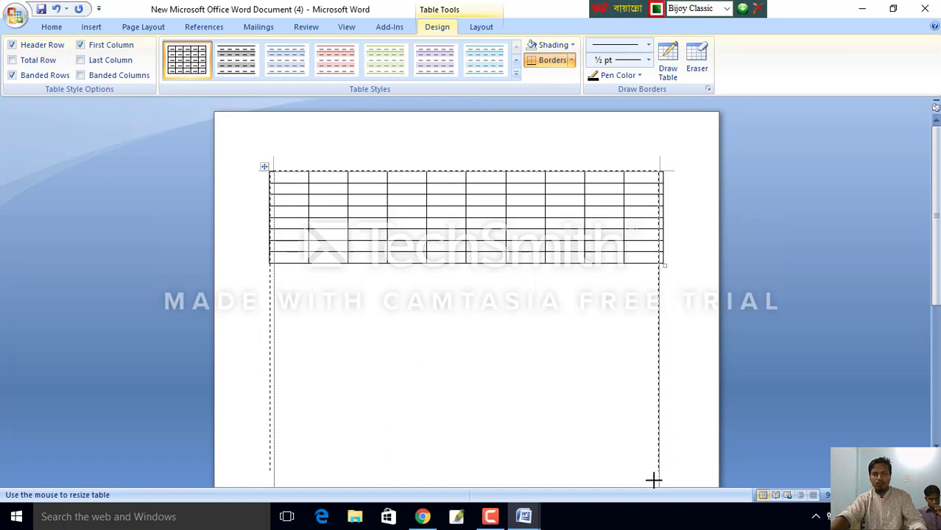
left_click_drag(654, 480, 659, 348)
scroll(540, 367, "up", 1)
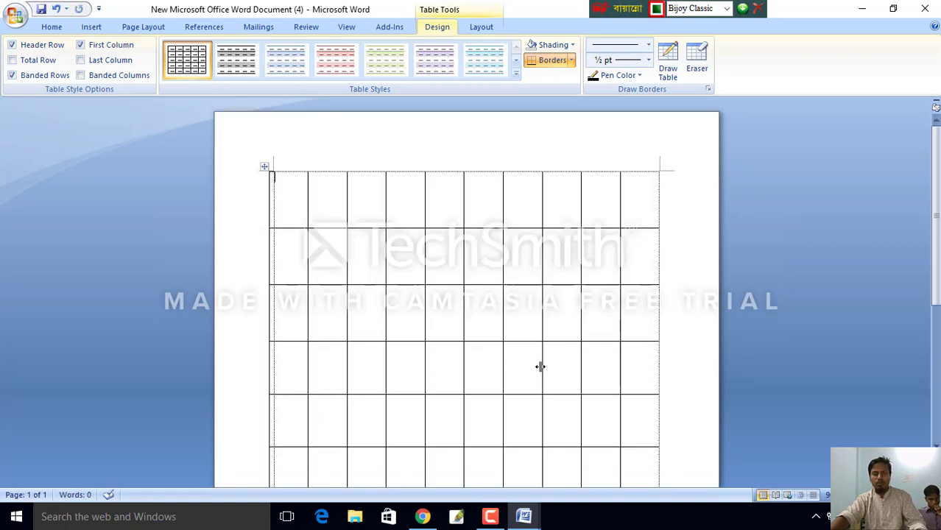
scroll(542, 361, "down", 2)
scroll(603, 376, "down", 3)
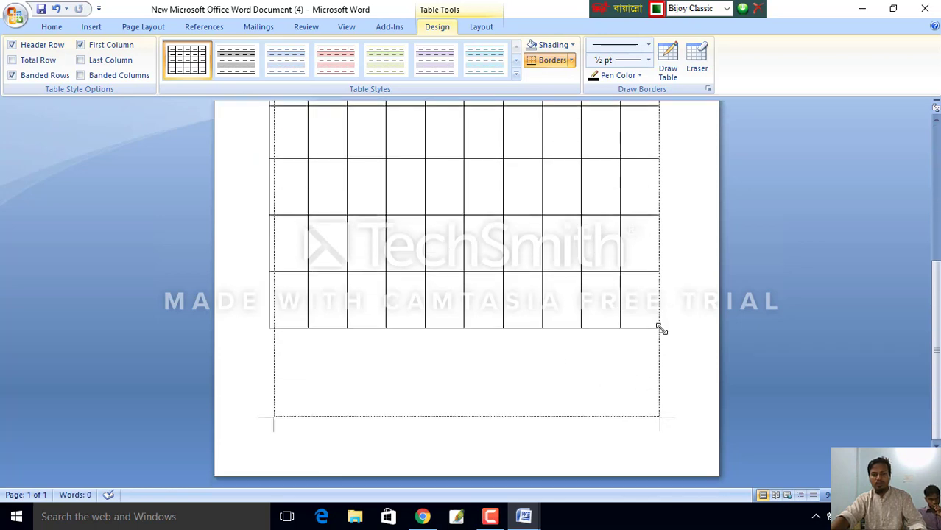
left_click_drag(662, 330, 649, 131)
scroll(586, 219, "up", 2)
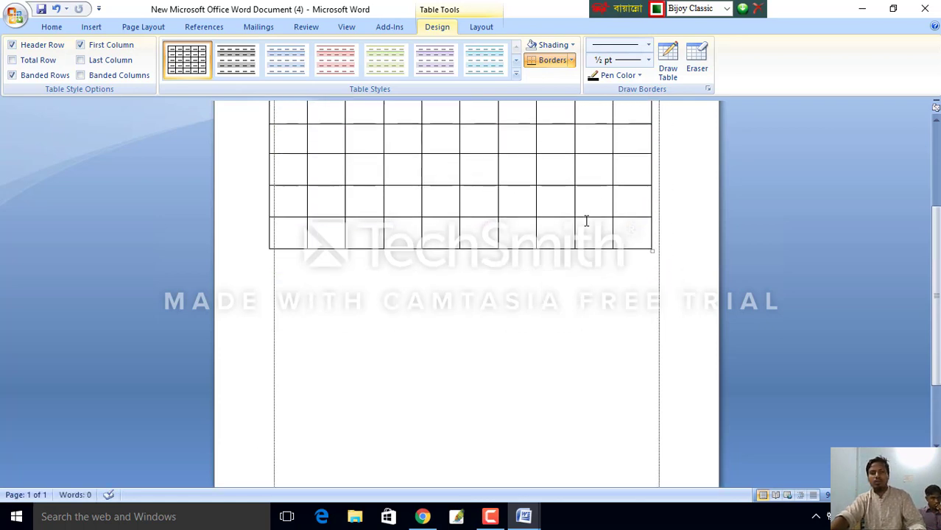
scroll(586, 218, "up", 3)
- Select all the table's cells and remove the table
left_click_drag(276, 181, 596, 418)
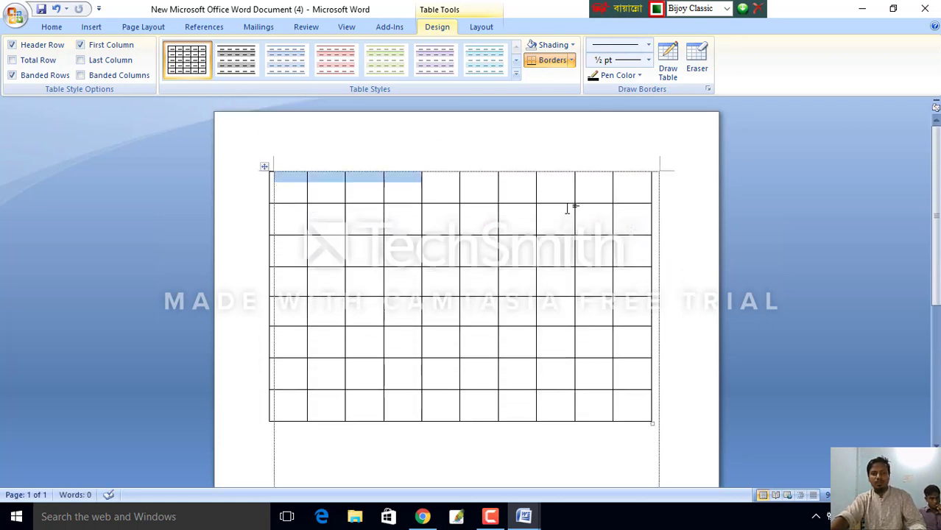
left_click(597, 418)
key("ctrl+z")
key("ctrl+z")
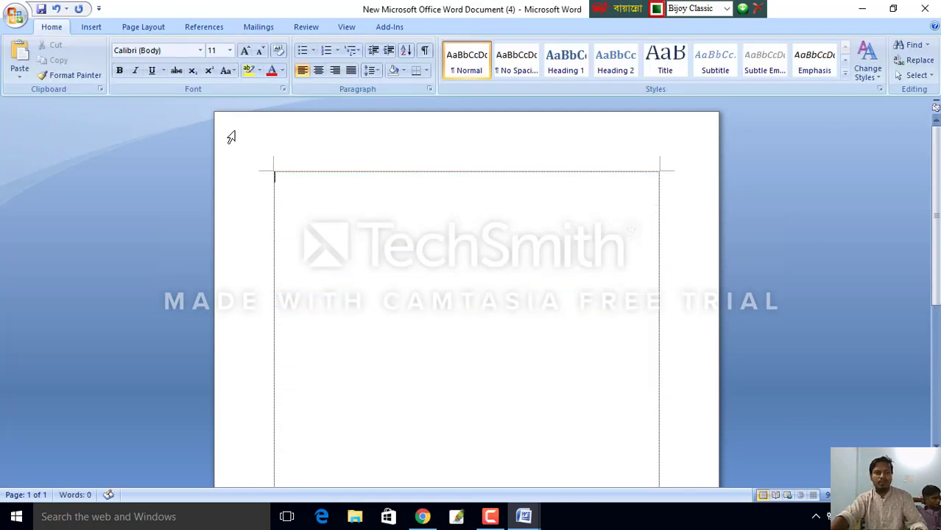
- Insert a 3-column, 4-row table and enlarge it so its rows are taller
left_click(91, 30)
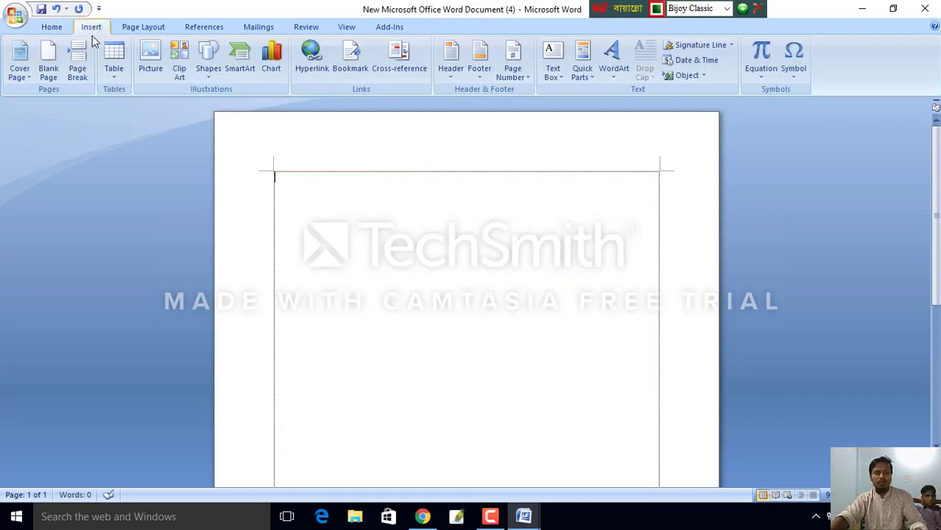
left_click(114, 74)
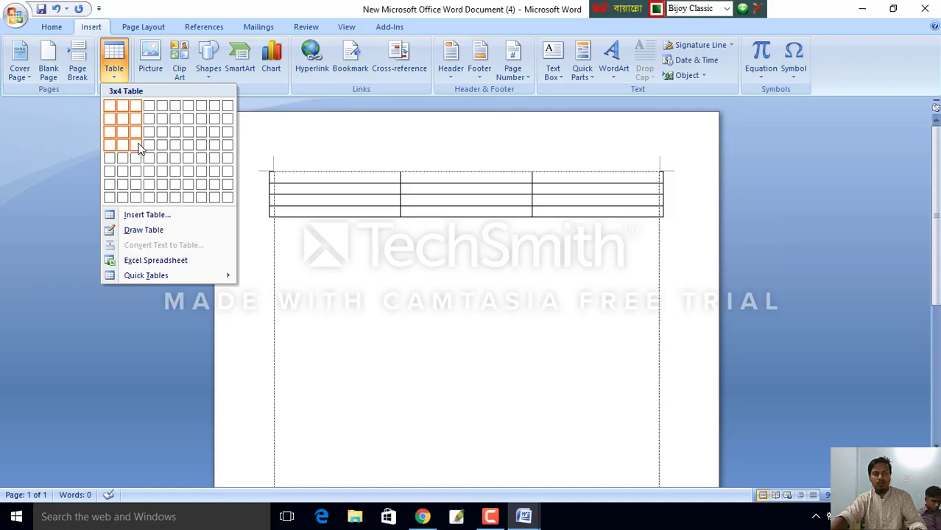
left_click(139, 146)
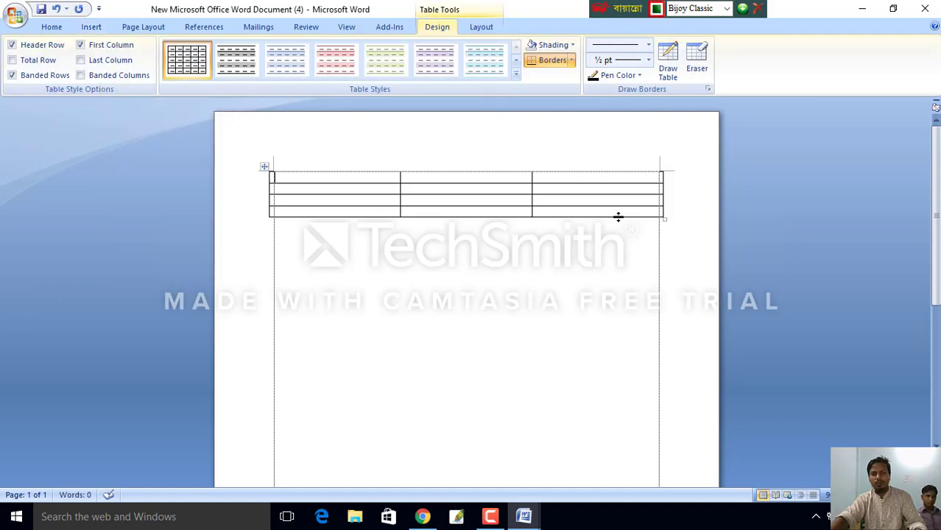
left_click_drag(665, 219, 660, 416)
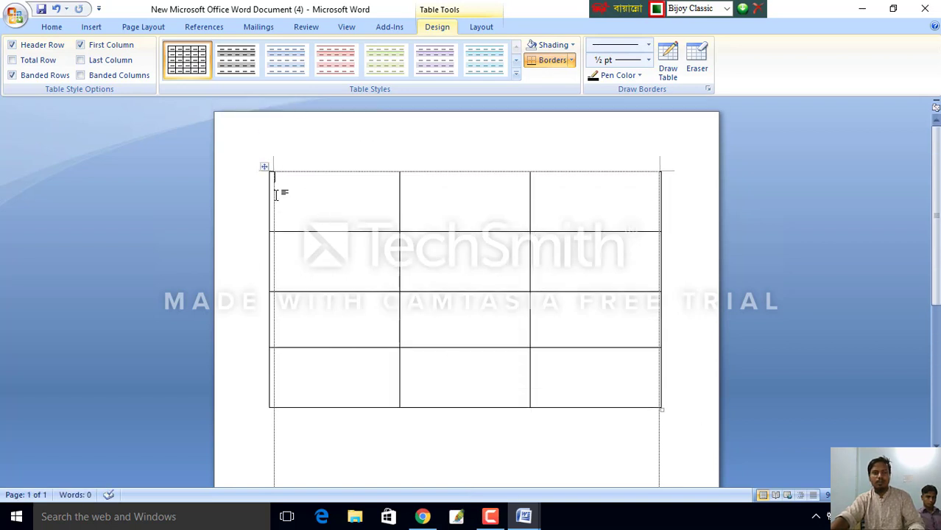
- Move the table slightly down and right, then select and delete it
left_click(91, 32)
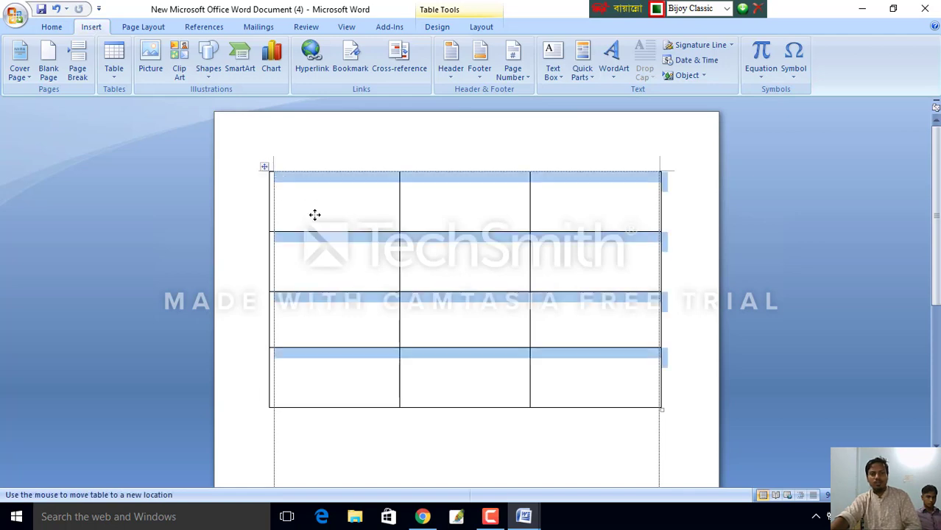
left_click_drag(267, 168, 270, 187)
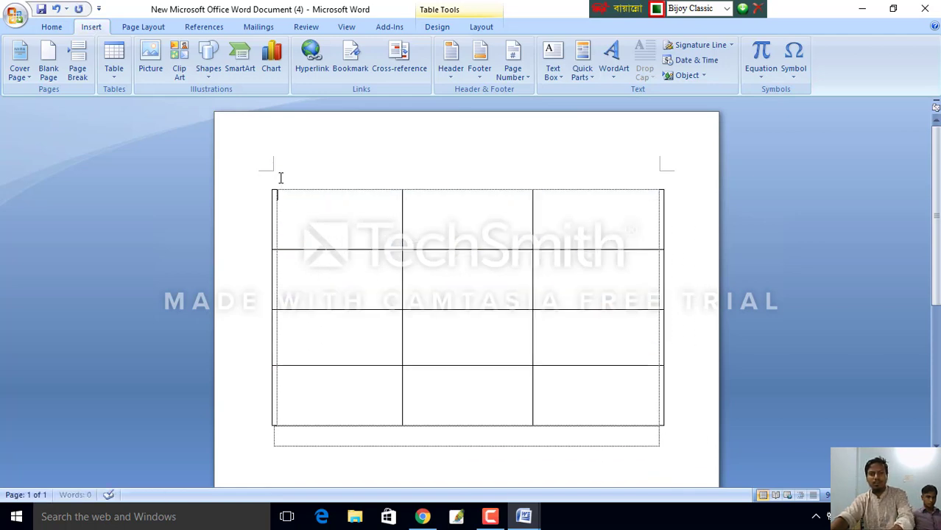
left_click(268, 182)
key("BackSpace")
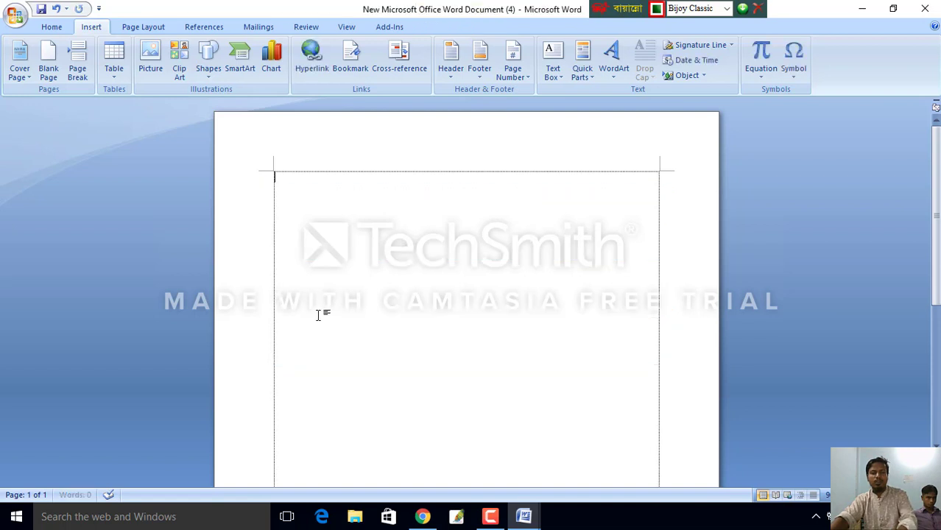
- Create a 33-column by 34-row table through the Insert Table dialog
left_click(113, 60)
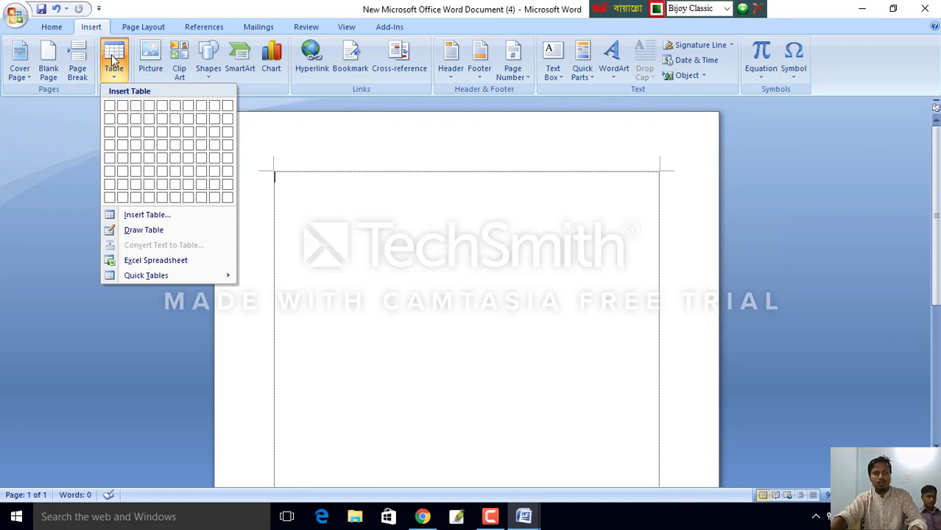
left_click(113, 60)
left_click(113, 61)
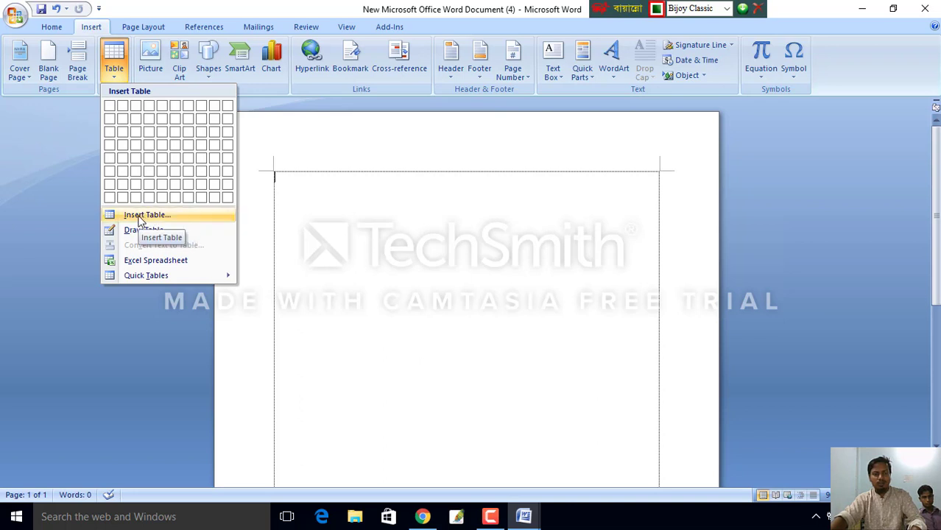
left_click(140, 221)
type("33")
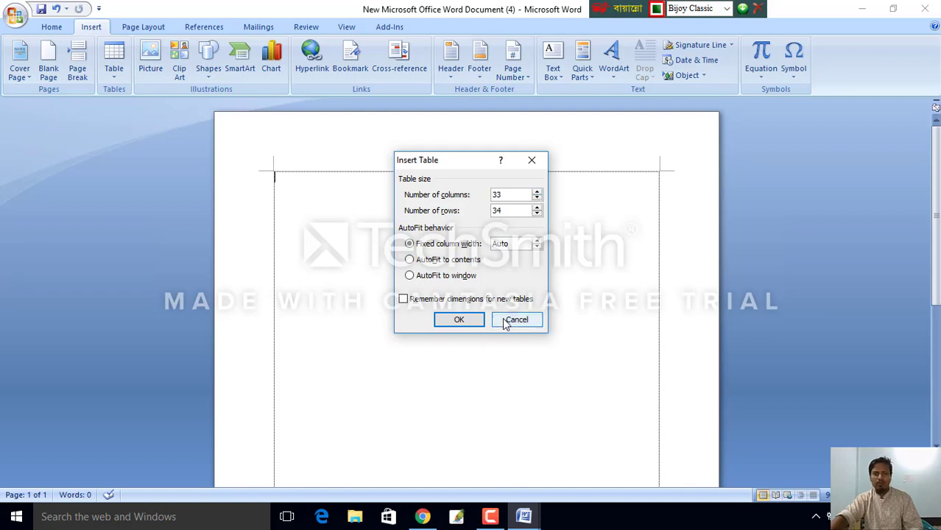
left_click(463, 322)
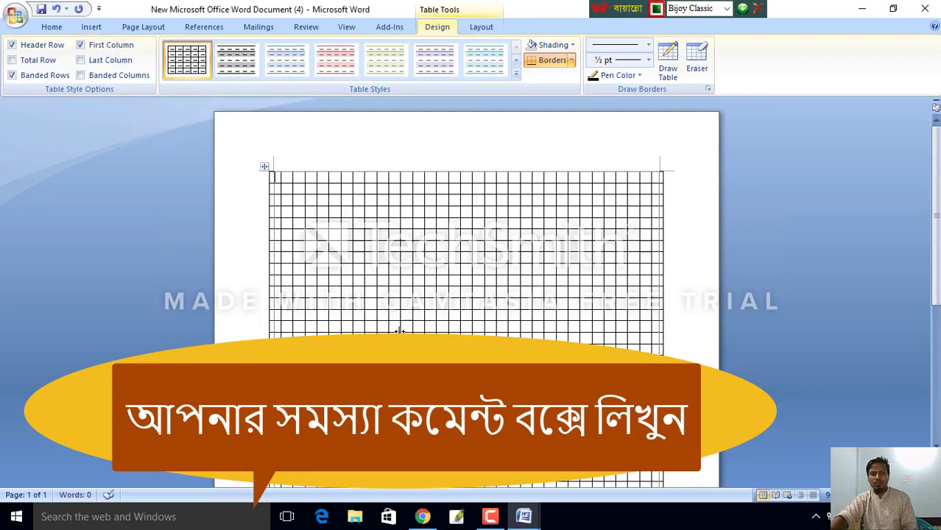
scroll(398, 331, "down", 2)
scroll(398, 332, "up", 2)
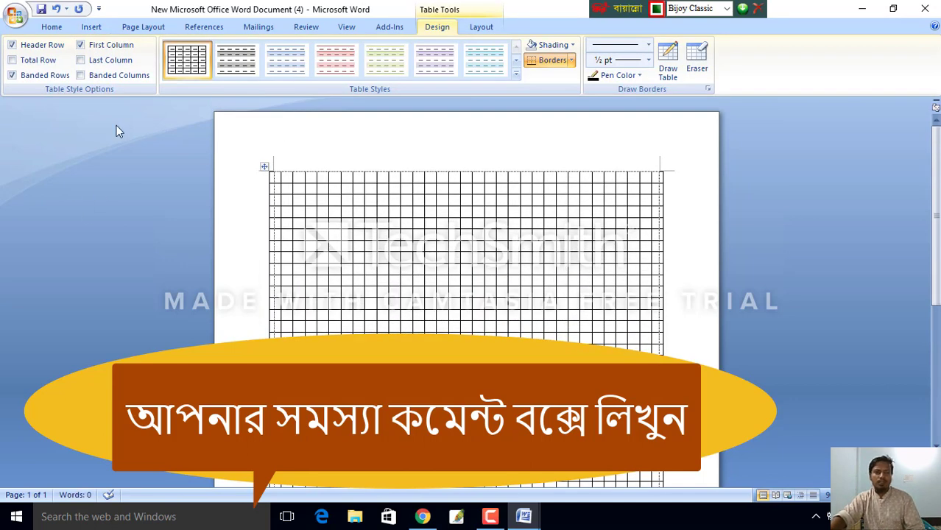
- Insert another empty 10×8 table from the grid
left_click(101, 27)
left_click(126, 63)
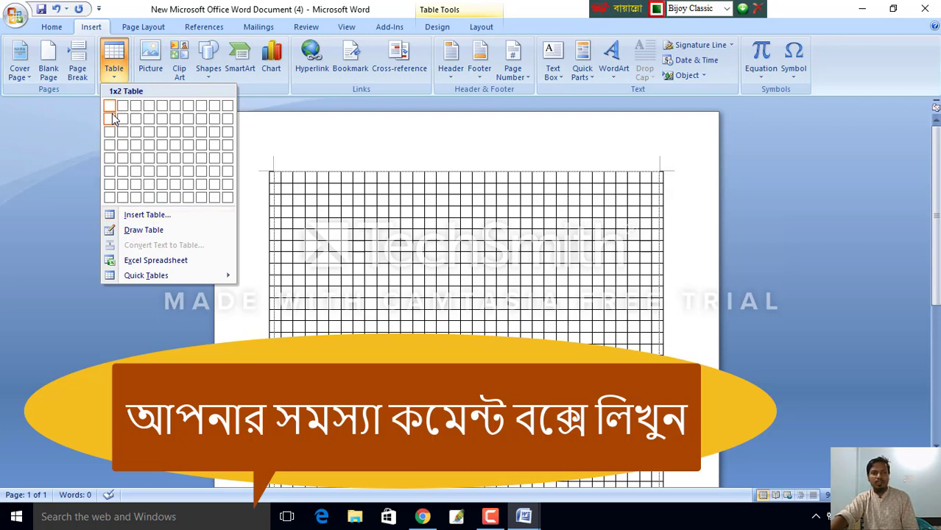
left_click(228, 197)
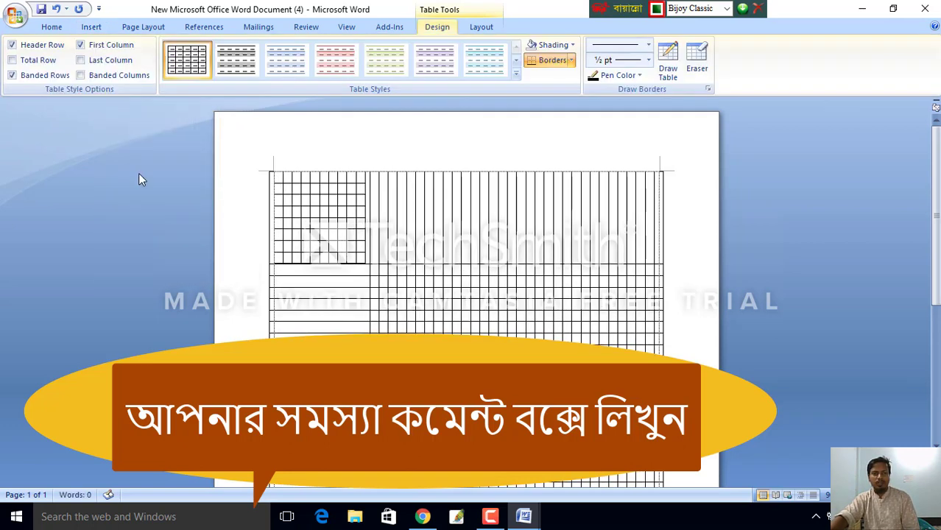
- Clear the page, then insert a 10×2 table and stretch its rows taller
key("ctrl+z")
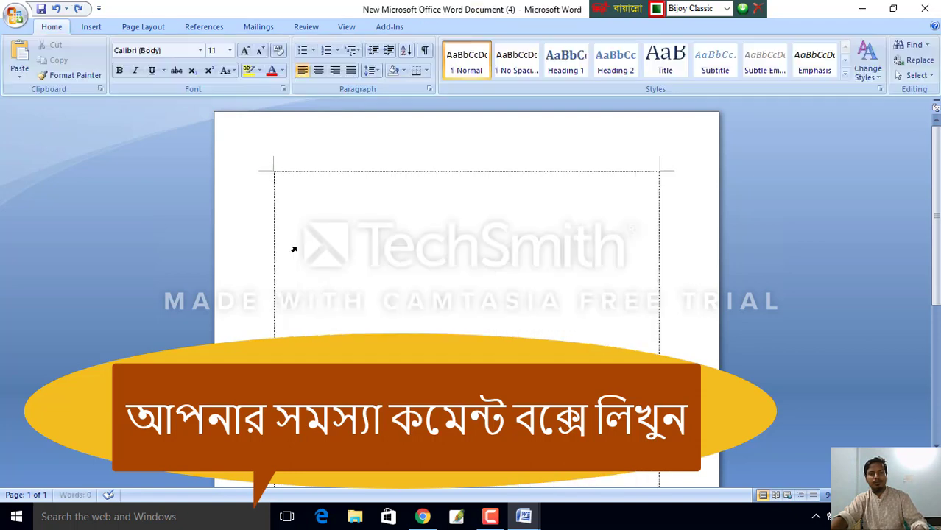
left_click(90, 30)
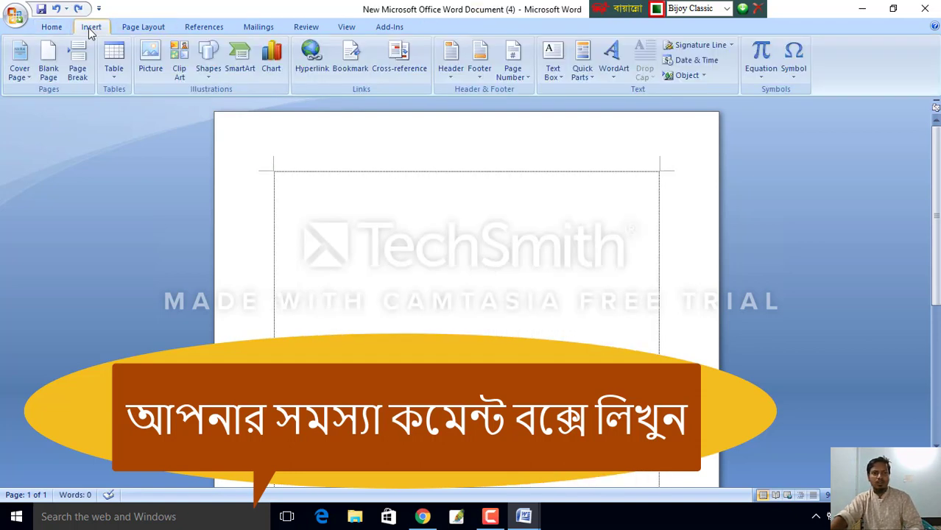
left_click(114, 63)
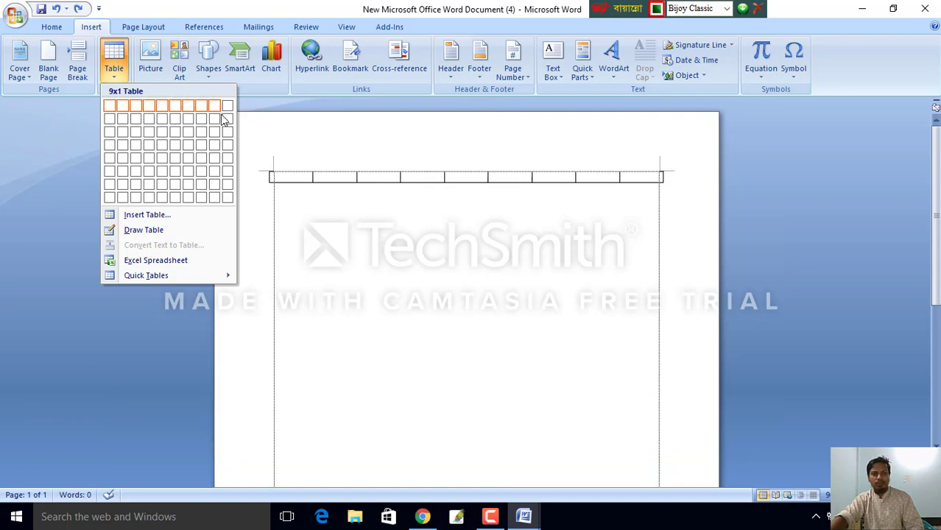
left_click(227, 121)
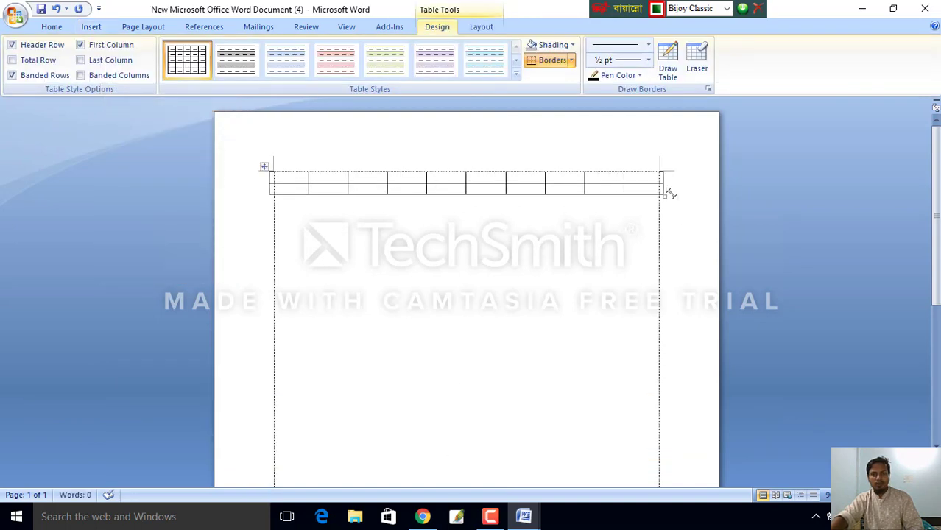
left_click_drag(663, 195, 660, 412)
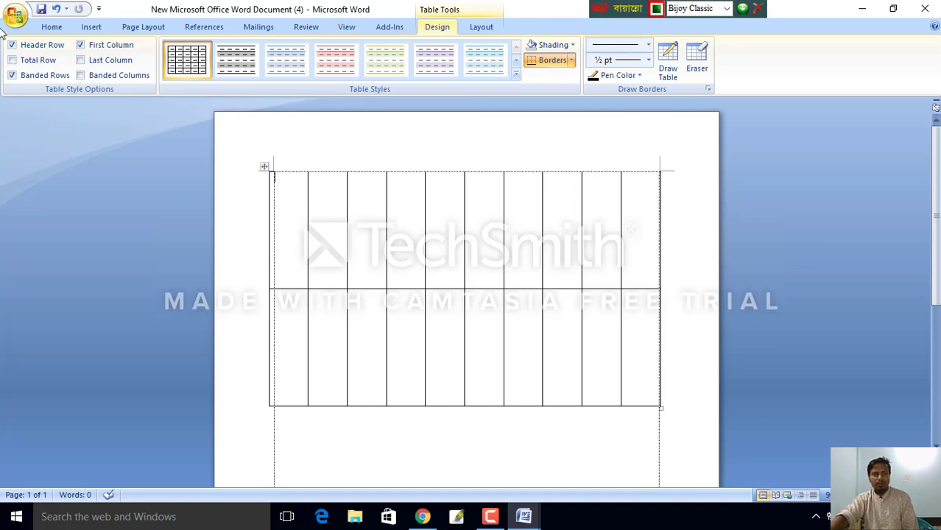
left_click(91, 27)
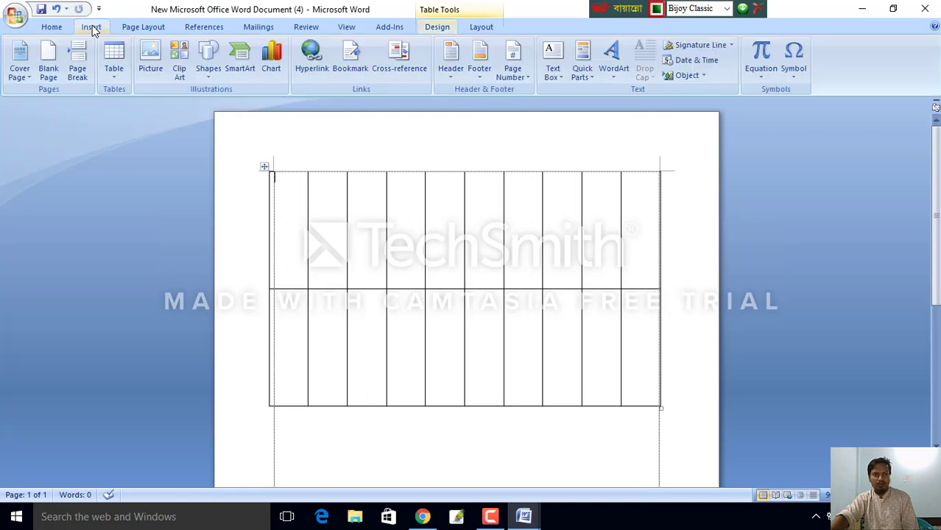
- Using Draw Table, draw a horizontal line splitting the top row
left_click(115, 62)
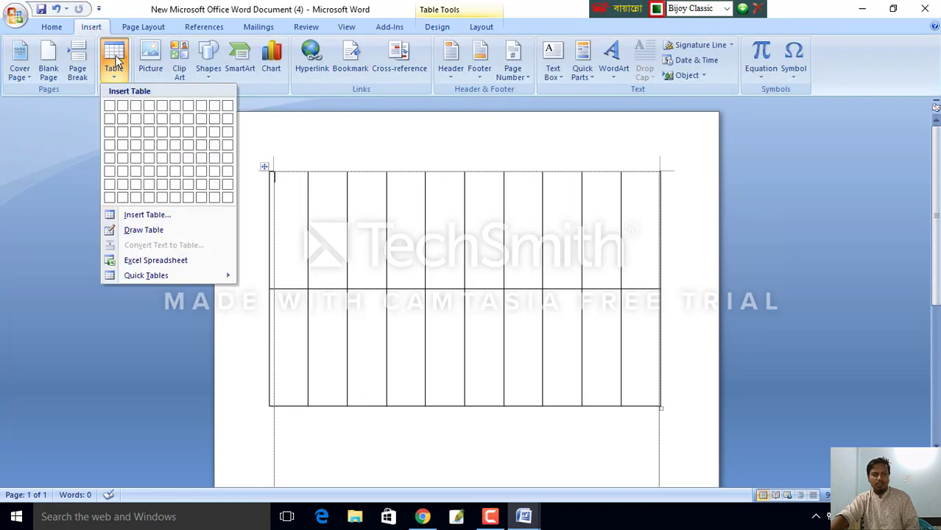
left_click(151, 232)
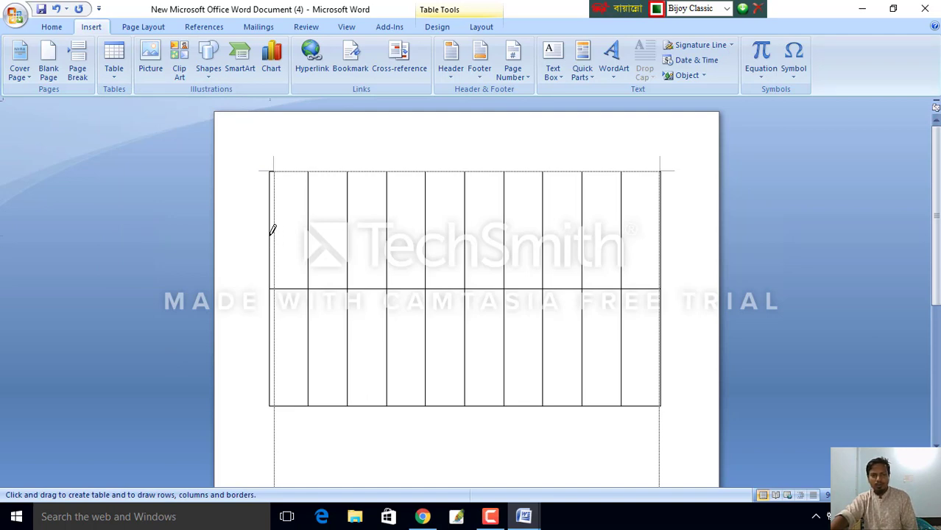
left_click_drag(271, 234, 478, 234)
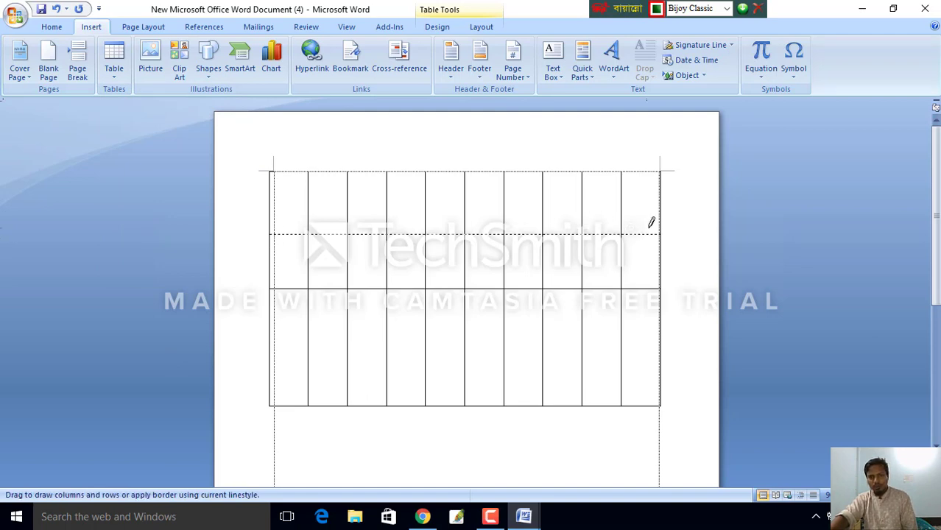
left_click_drag(650, 227, 653, 226)
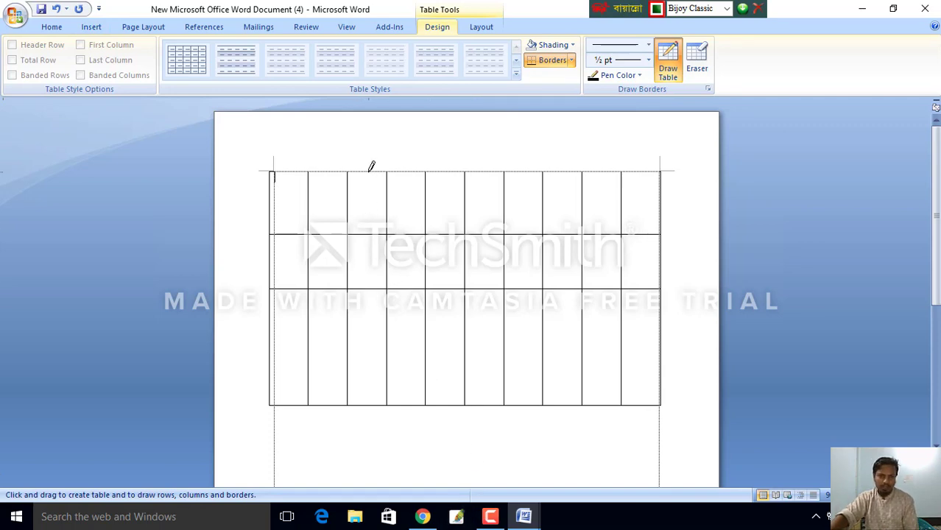
- Draw two vertical lines to split the table's cells into narrower ones
left_click_drag(369, 170, 372, 222)
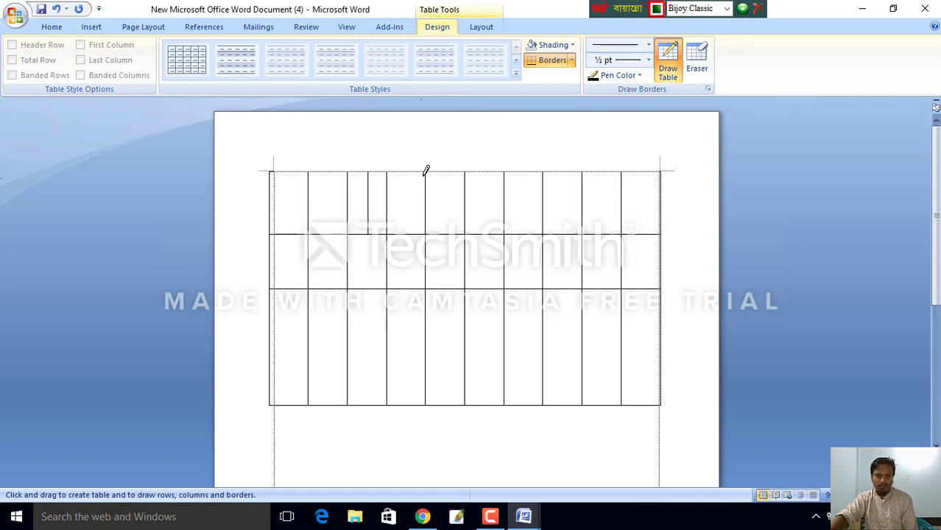
left_click_drag(449, 170, 448, 350)
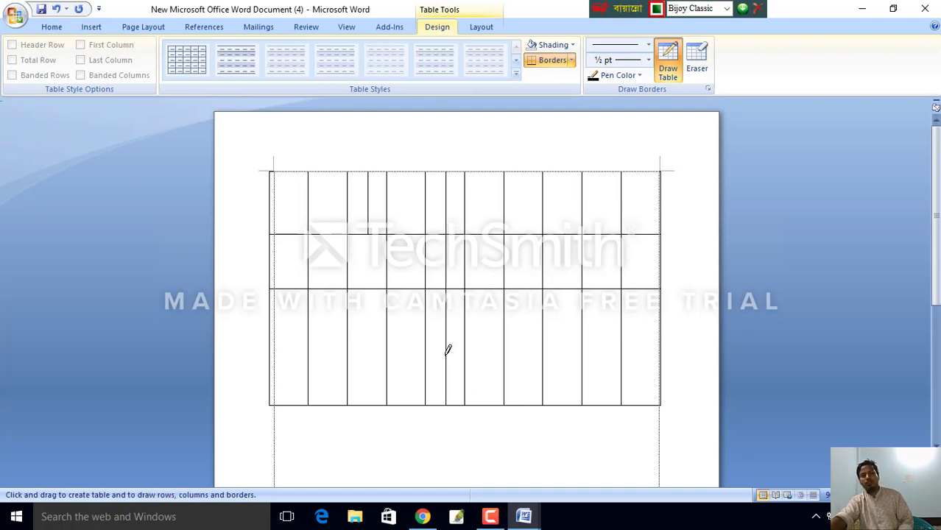
left_click(92, 27)
left_click(113, 44)
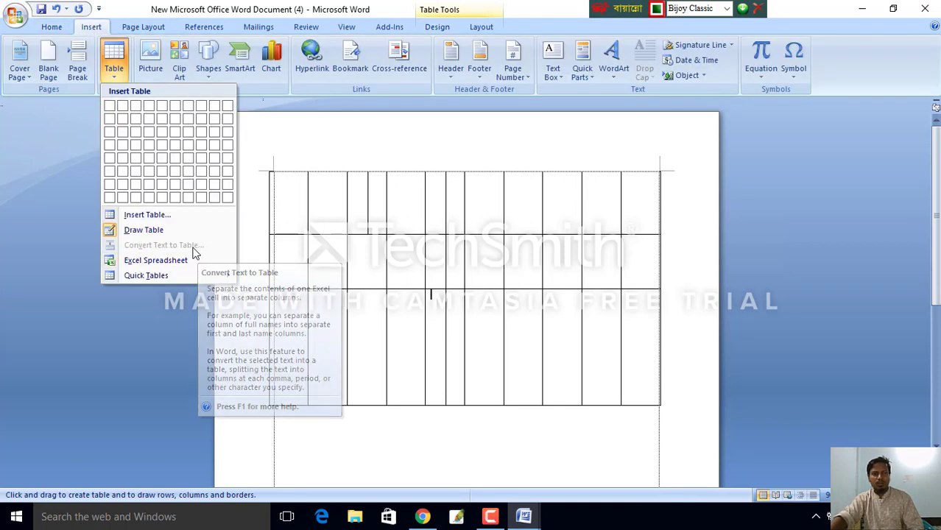
- Embed an Excel spreadsheet in the document
left_click(117, 232)
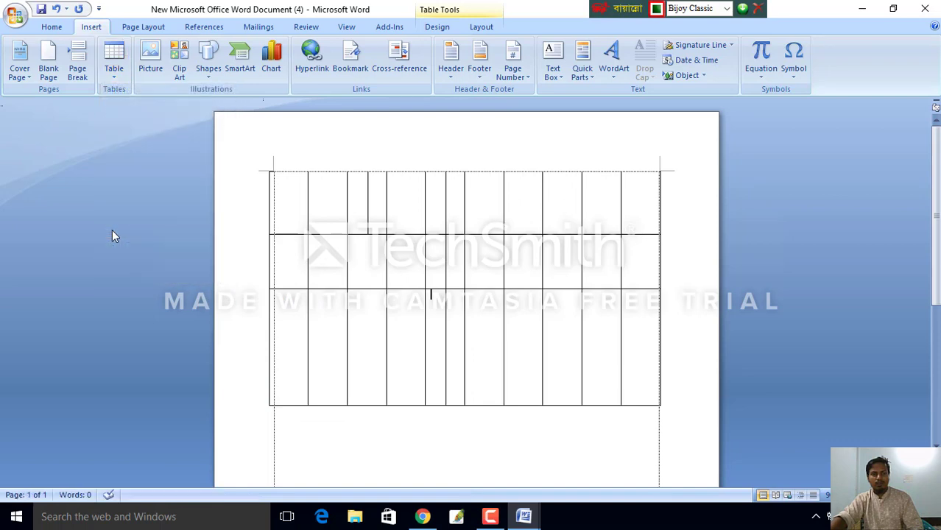
left_click(114, 59)
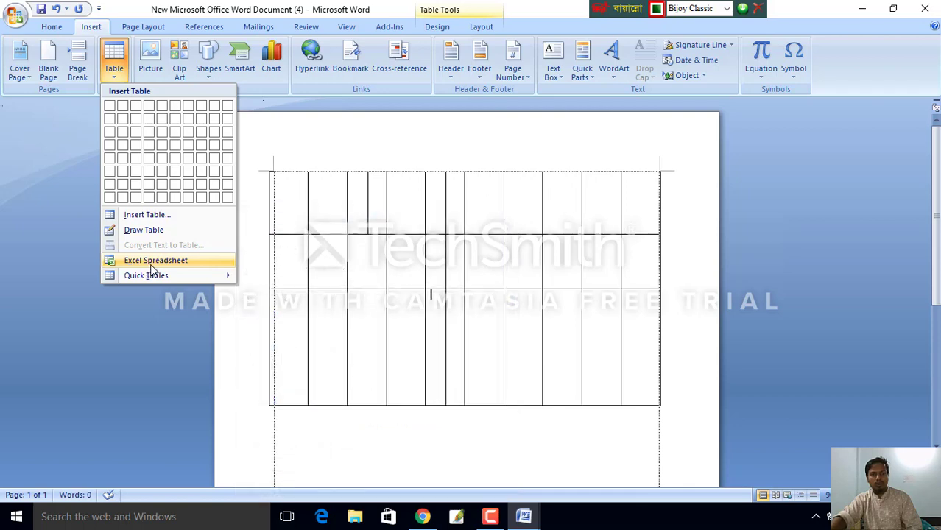
left_click(150, 264)
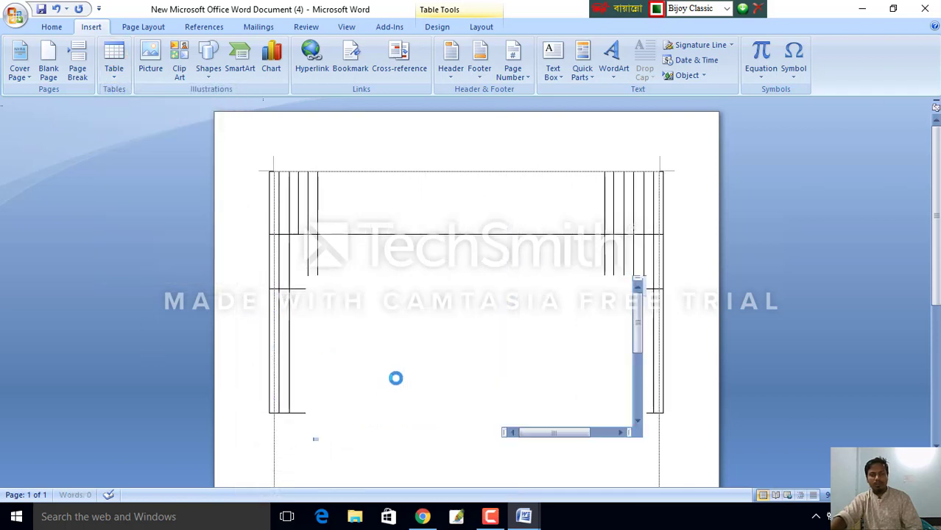
- Select cells in columns D–E, edit D14, then leave the sheet and undo it
scroll(402, 358, "down", 3)
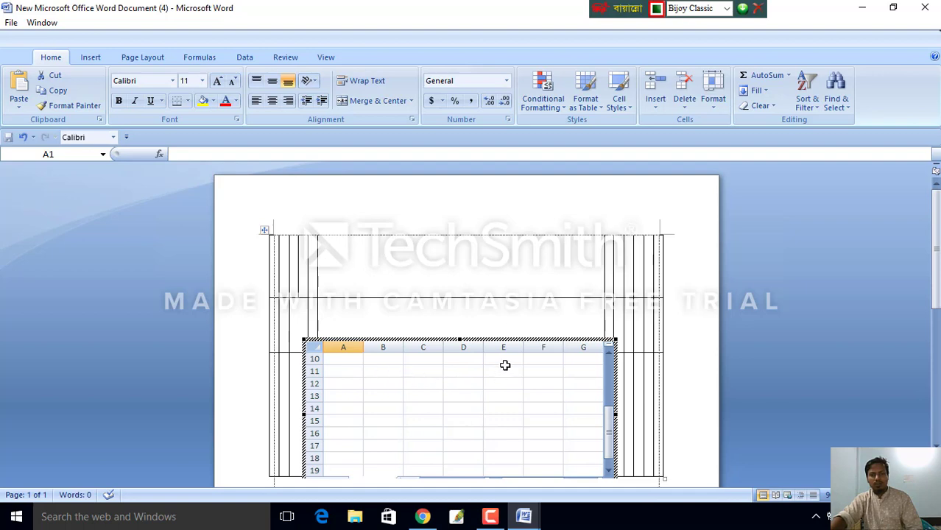
left_click(457, 344)
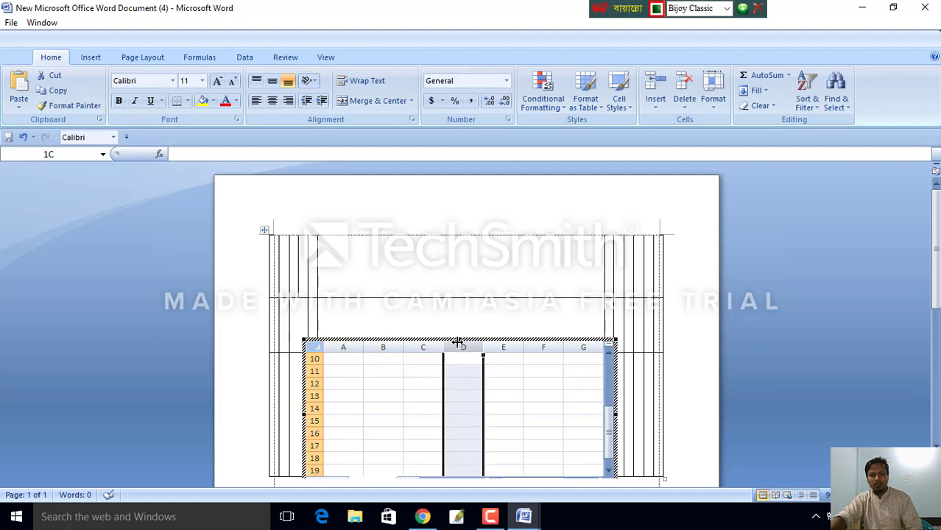
left_click(503, 359)
left_click_drag(445, 402, 504, 347)
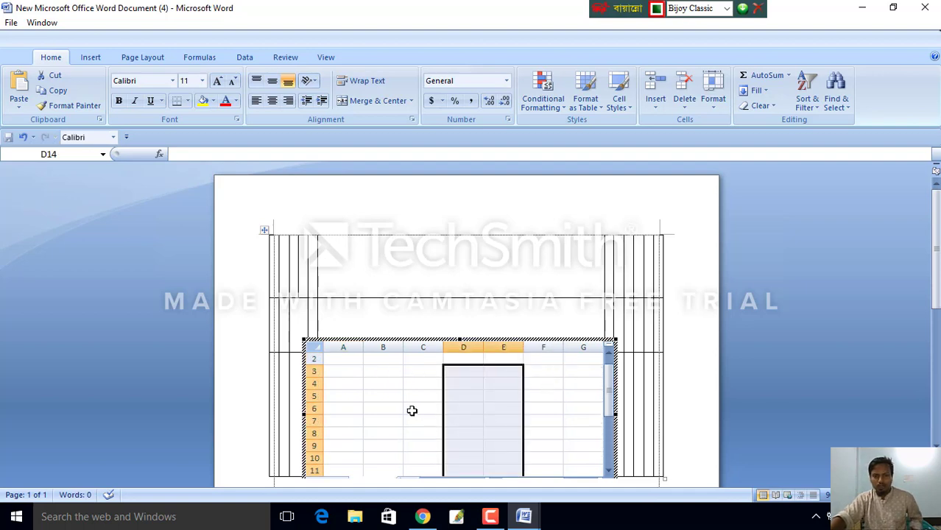
scroll(368, 414, "down", 5)
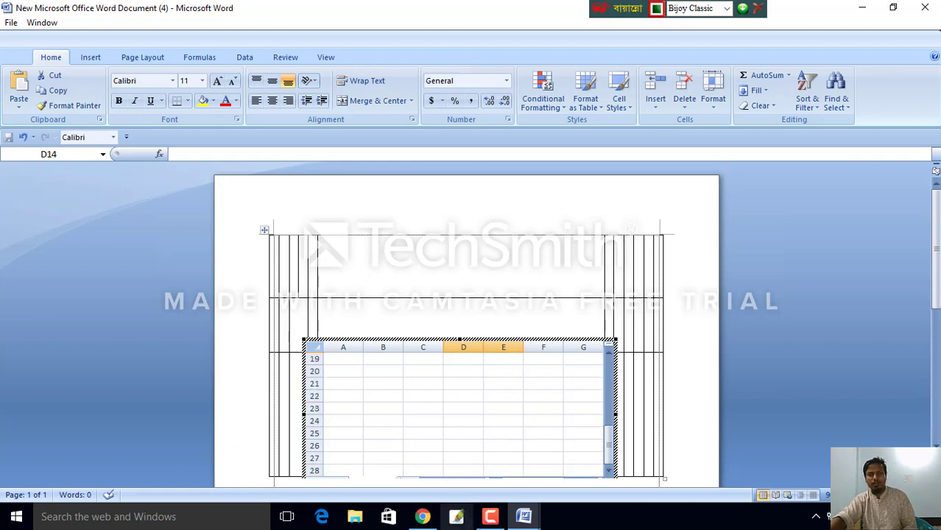
key("F2")
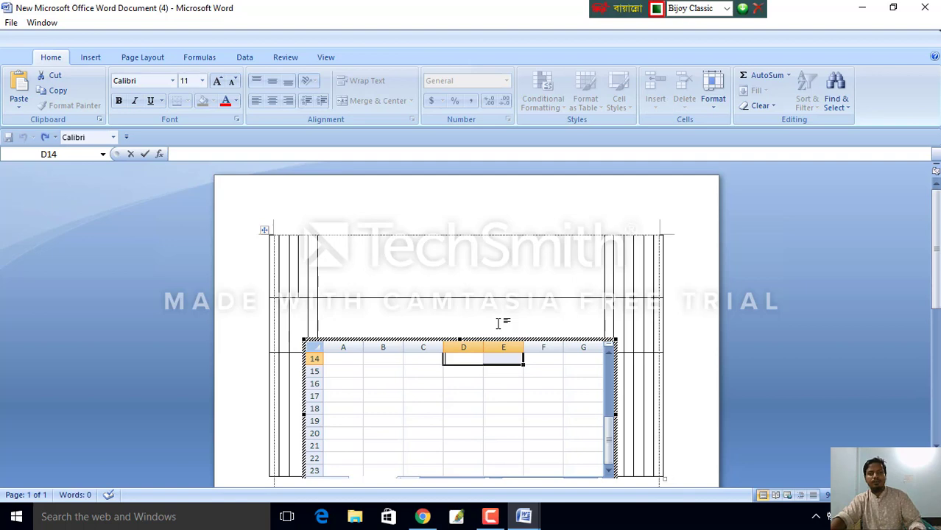
left_click(452, 319)
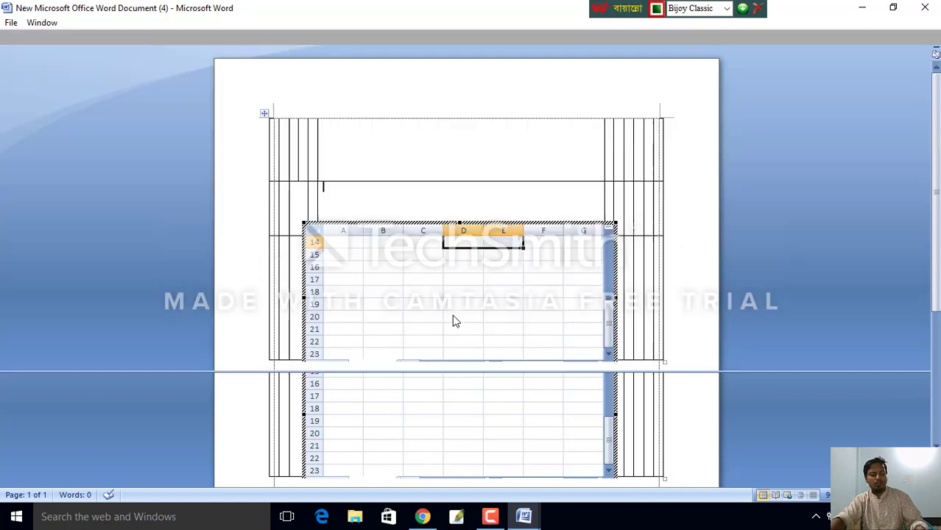
key("ctrl+z")
- Undo the earlier table drawing edits and insert the MAY 'Calendar 2' quick table
key("ctrl+z")
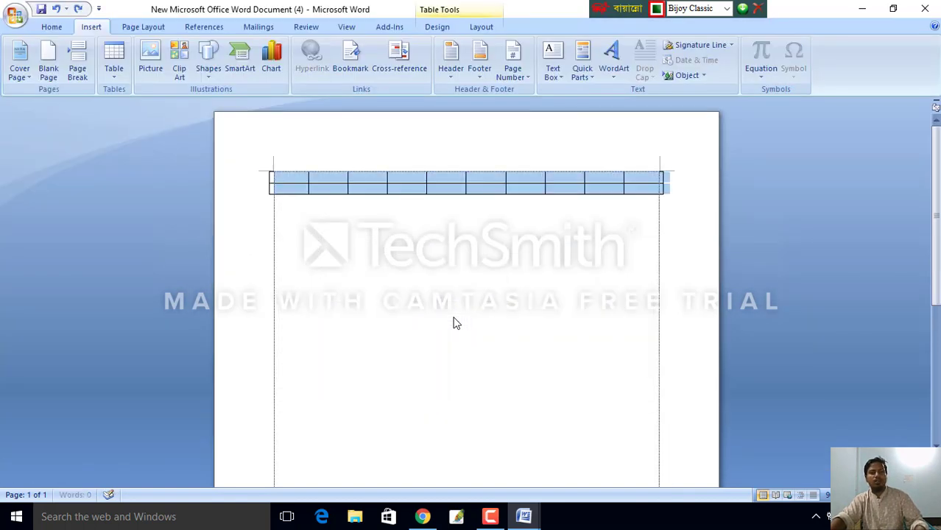
key("ctrl+z")
left_click(116, 60)
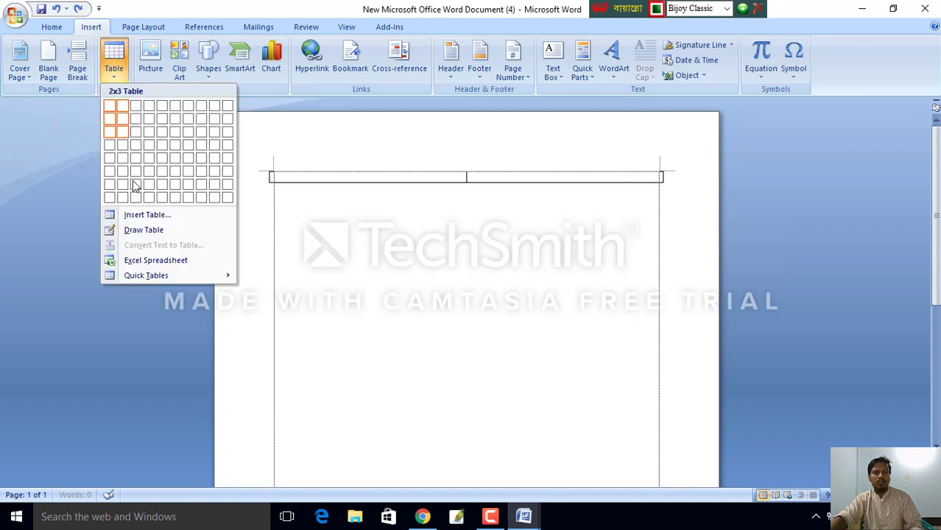
mouse_move(131, 277)
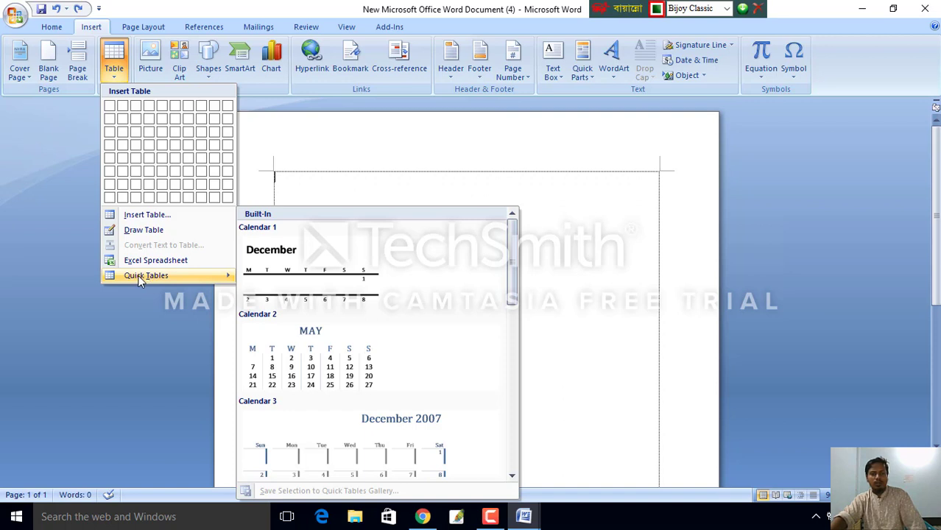
scroll(350, 321, "down", 3)
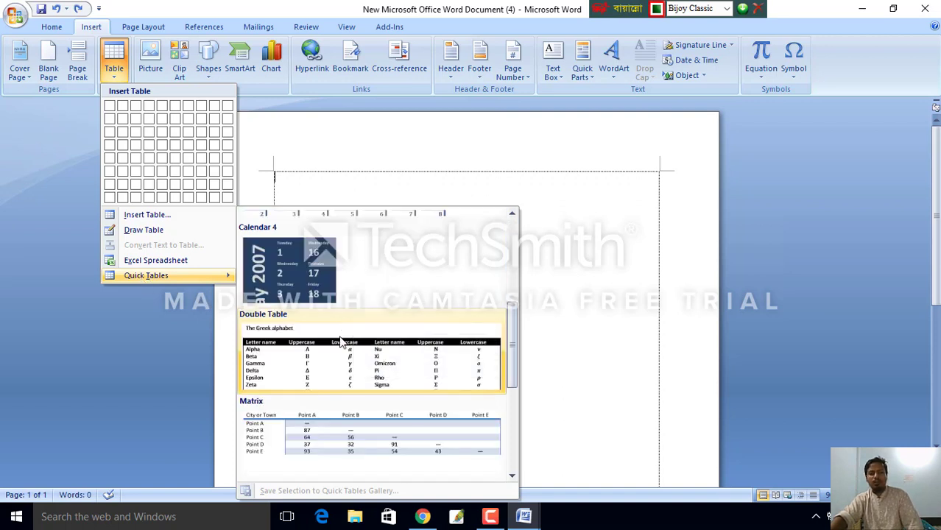
scroll(341, 343, "down", 2)
scroll(341, 346, "up", 6)
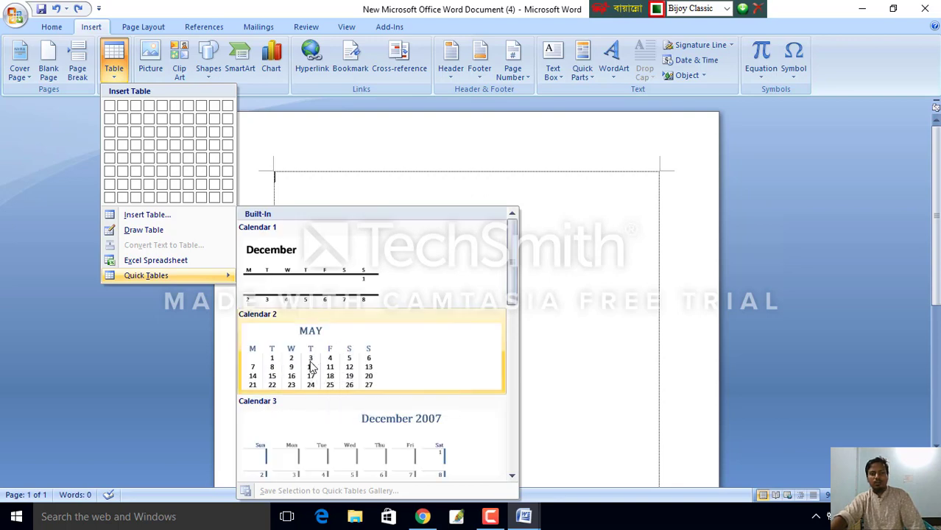
left_click(309, 364)
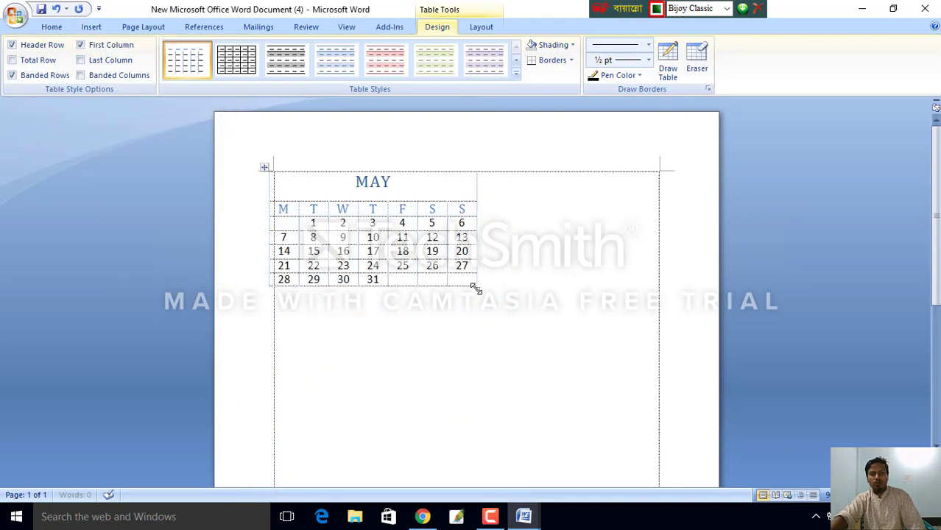
- Stretch the calendar to full page width and clear the 9 from its Wednesday cell
left_click_drag(475, 288, 652, 309)
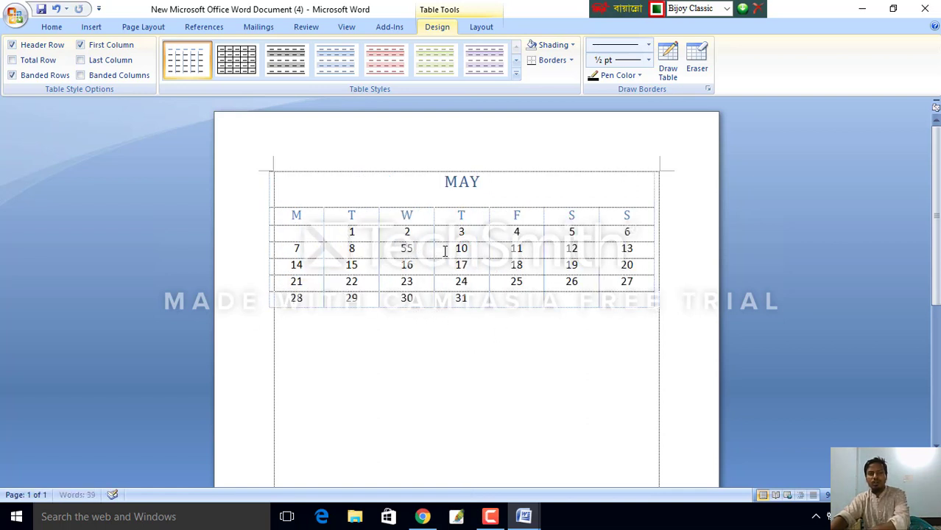
double_click(407, 248)
key("Delete")
key("BackSpace")
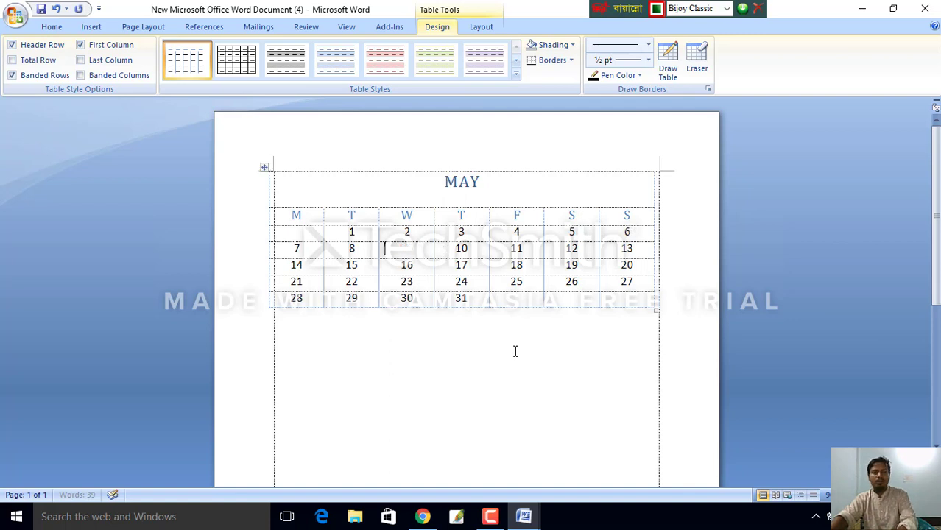
- Look over the Insert and Home ribbon commands, ending back on Insert
left_click(91, 28)
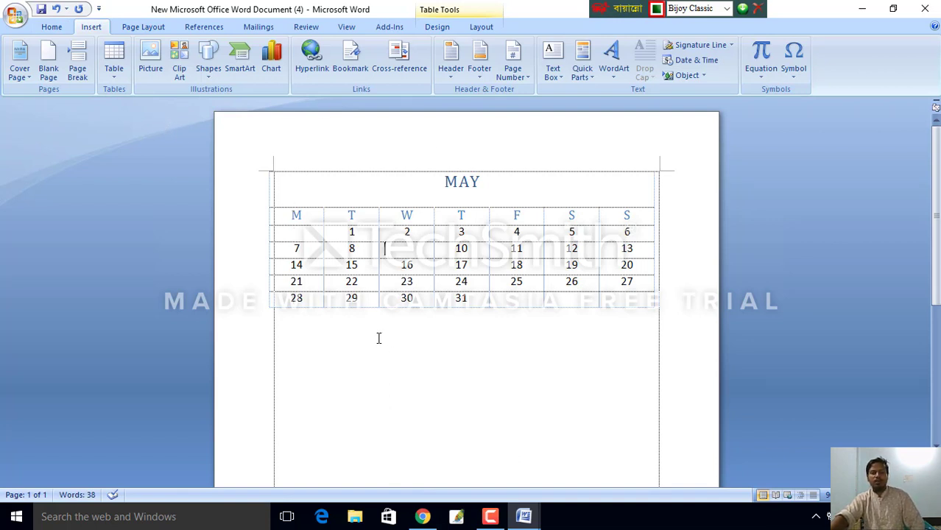
left_click(46, 28)
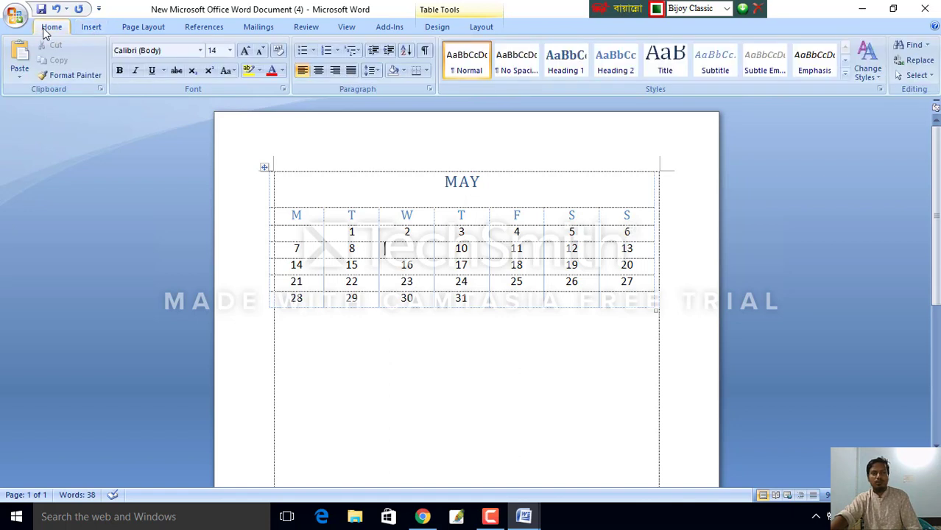
left_click(92, 28)
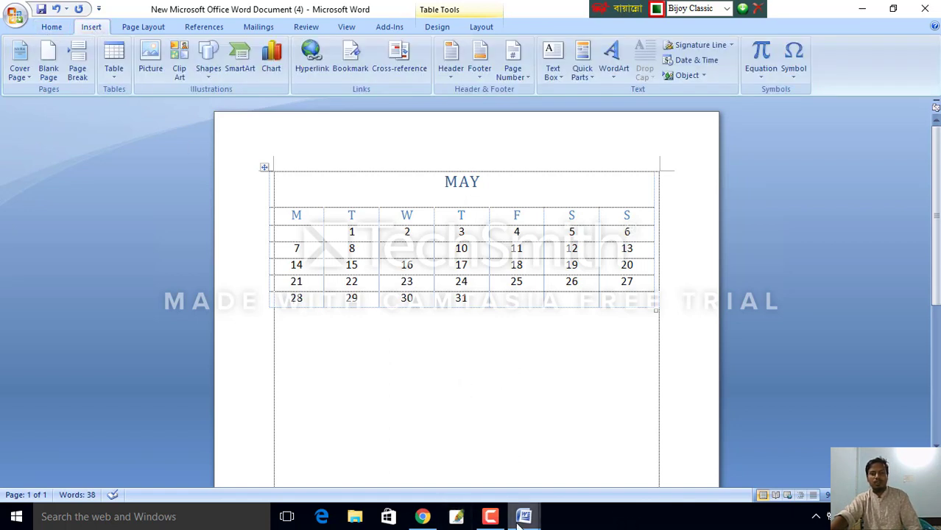
left_click(490, 518)
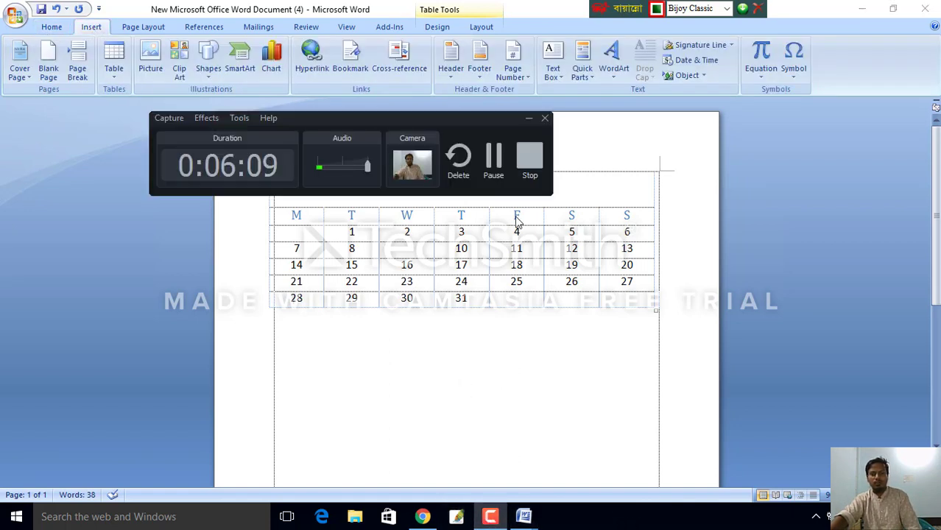